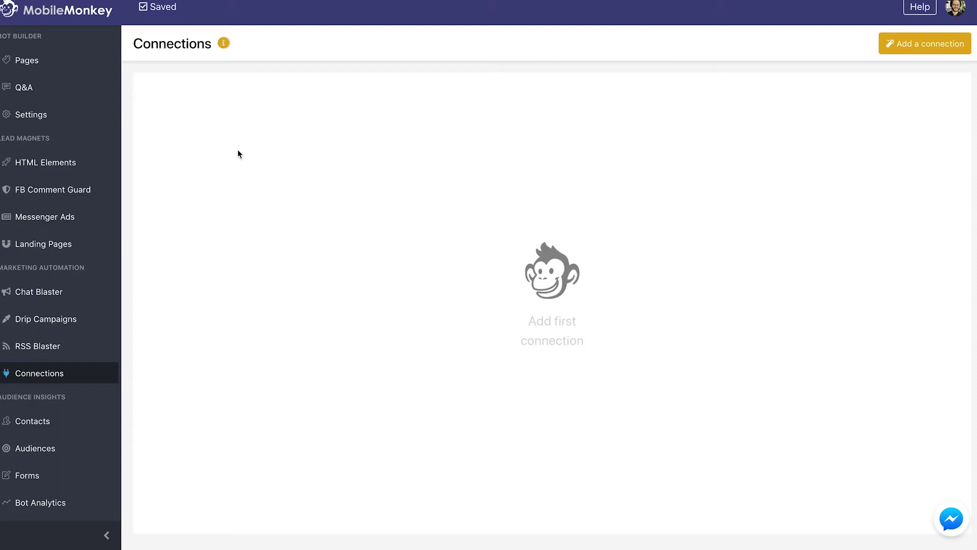
Step: Go to Pages and select the '(Google Sheets) Ebook Form' page under Connections
click(26, 60)
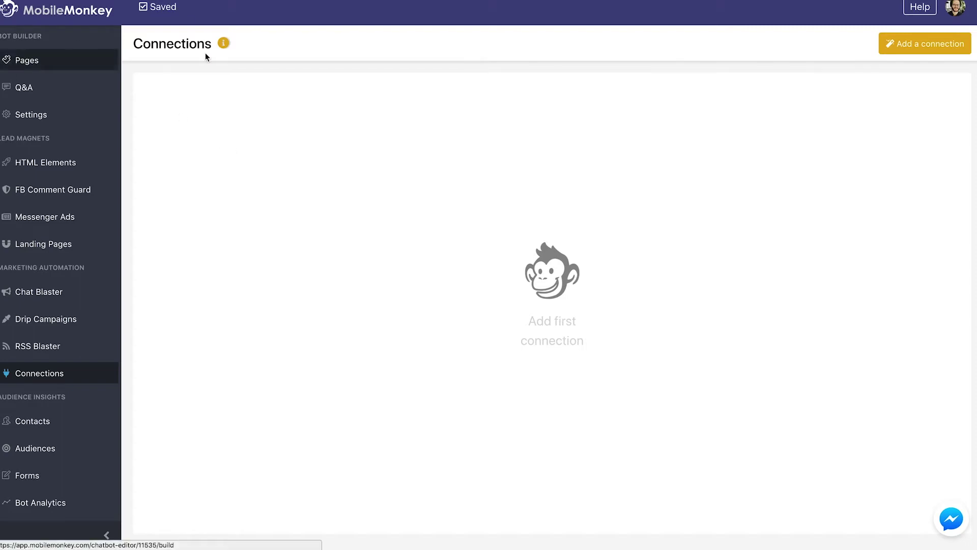
scroll(233, 429, down, 3)
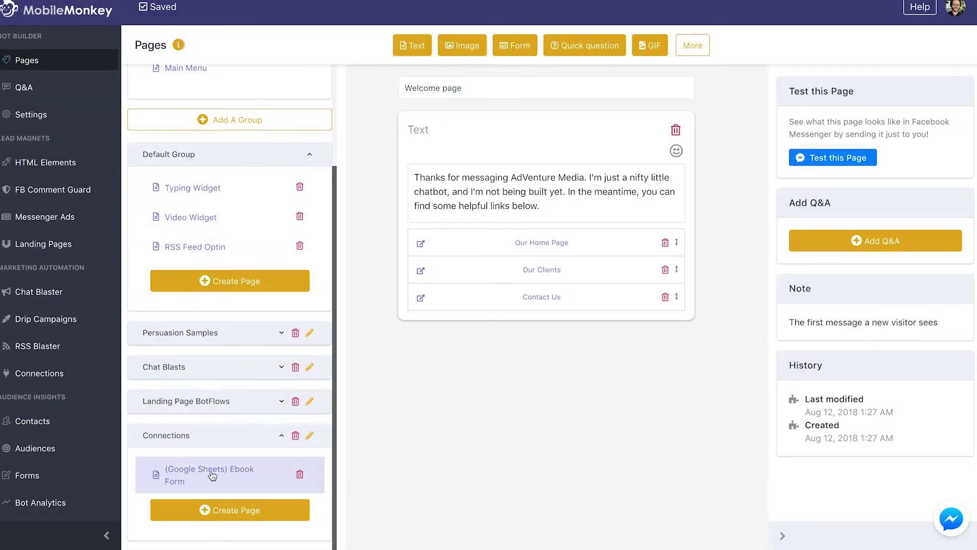
click(244, 478)
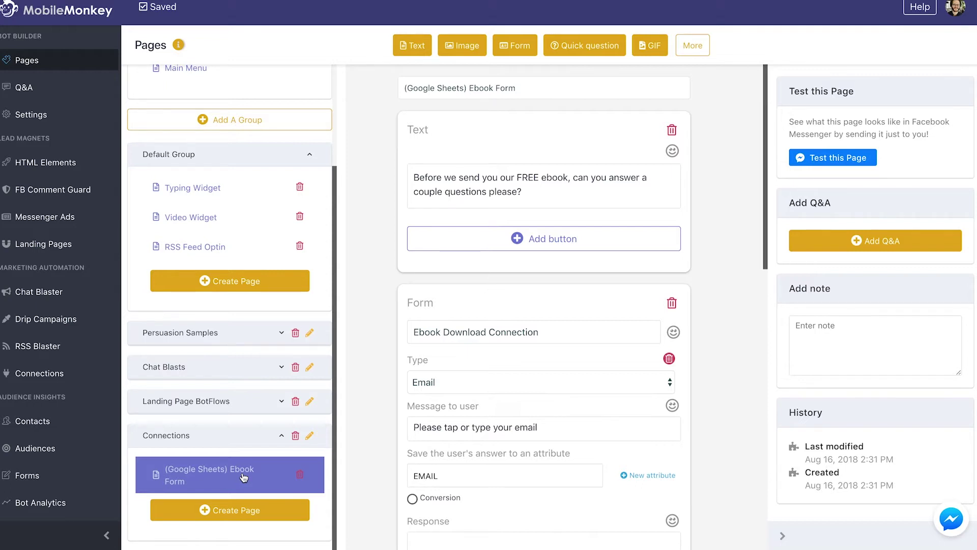
Step: Scroll through the Ebook Download Connection form's email, job title and company name questions
scroll(613, 323, down, 4)
scroll(582, 328, up, 1)
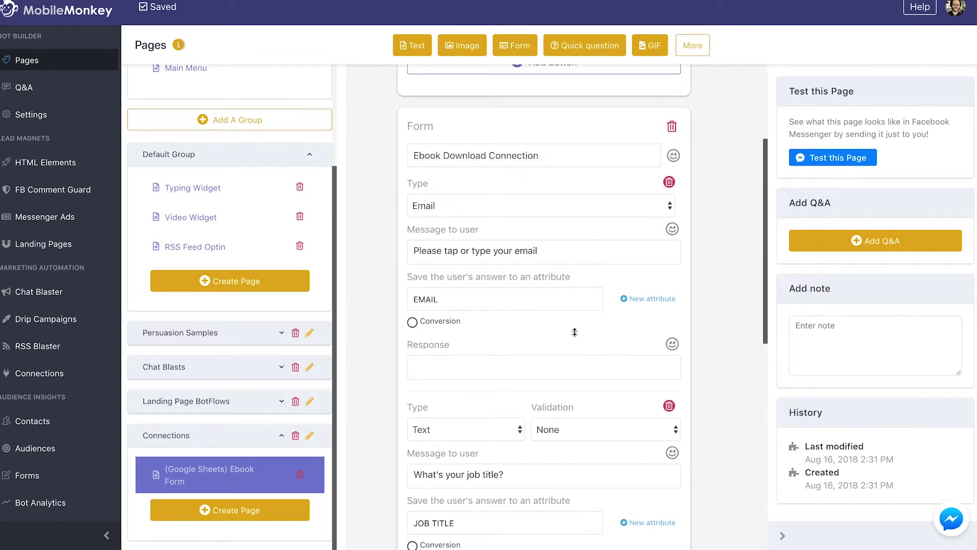
scroll(575, 329, down, 1)
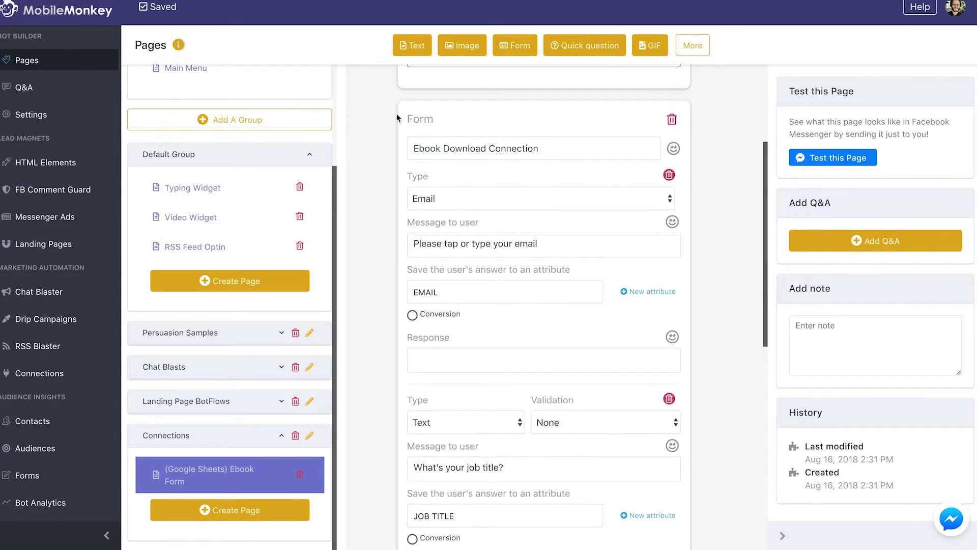
scroll(495, 161, down, 1)
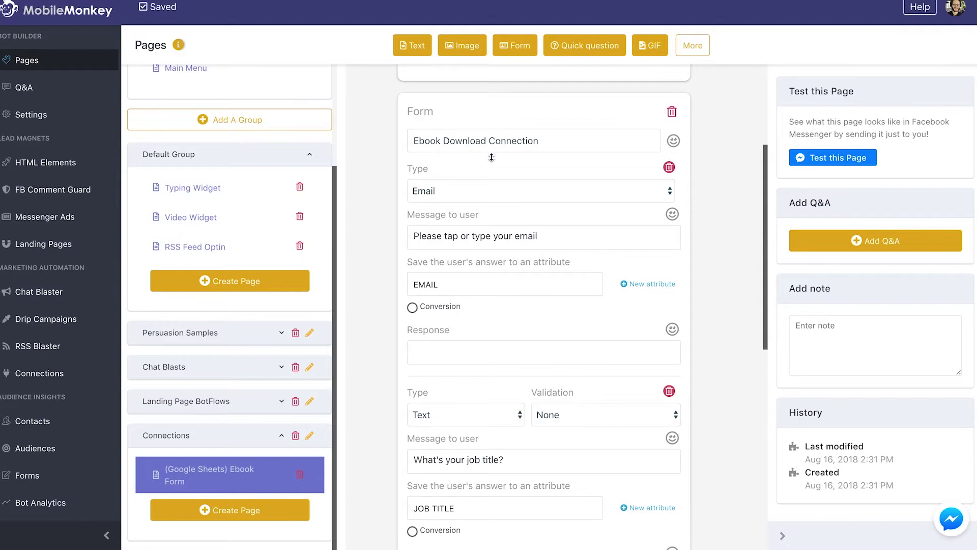
scroll(491, 158, down, 1)
scroll(429, 263, down, 4)
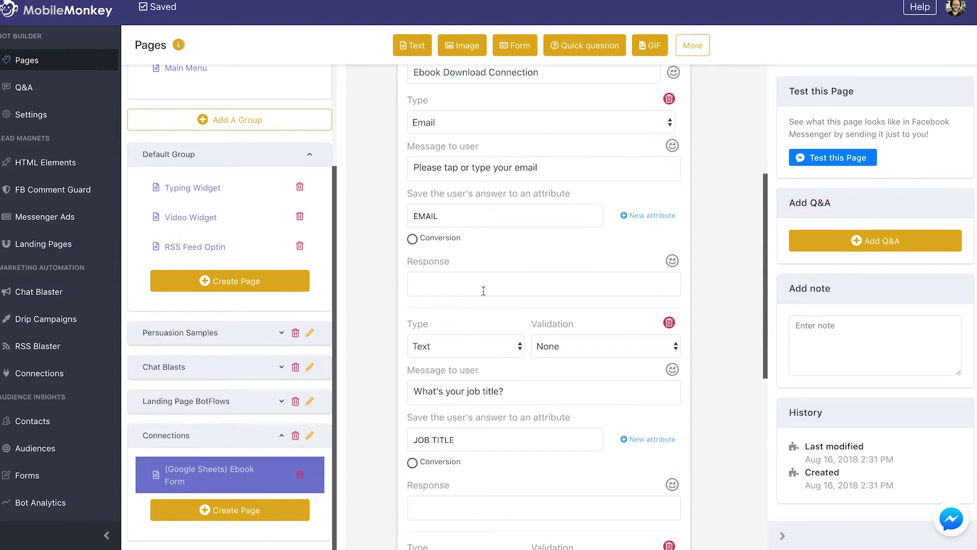
scroll(468, 307, down, 7)
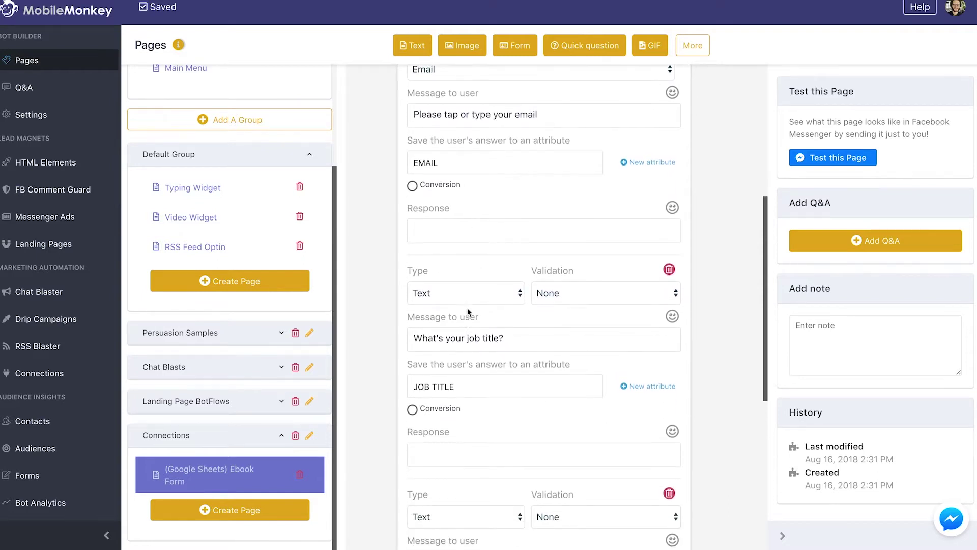
scroll(460, 358, down, 3)
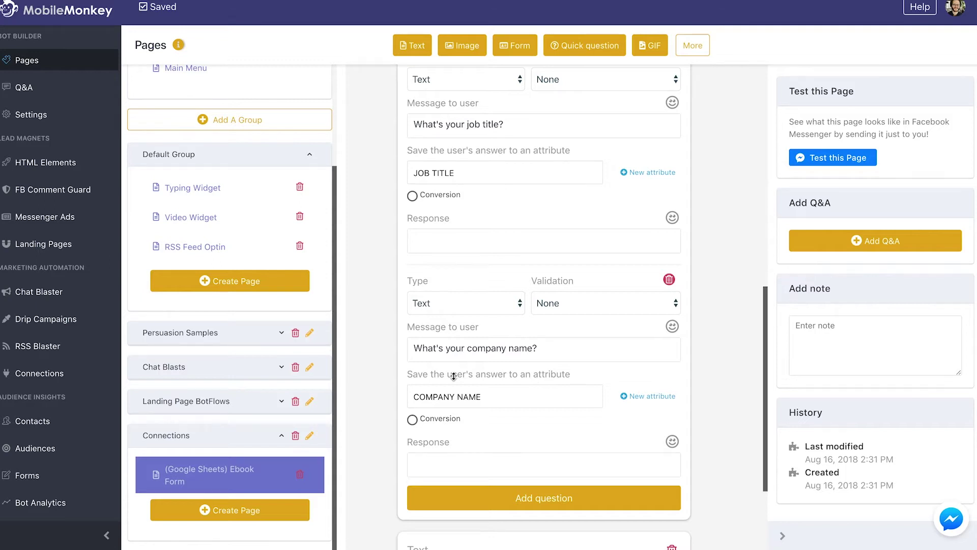
scroll(454, 376, down, 5)
scroll(476, 402, up, 20)
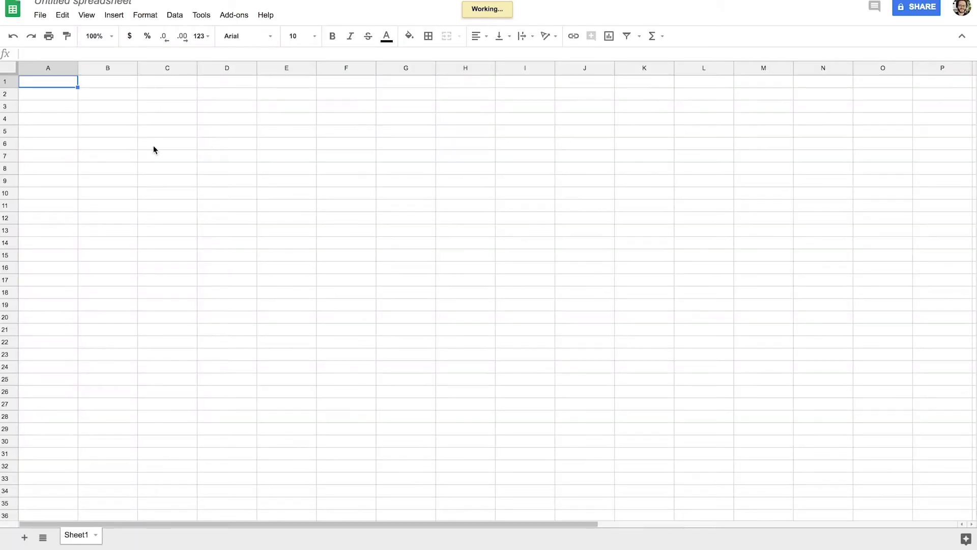
Step: Rename the untitled spreadsheet to 'Mobile Monkey Connections Ebook Data'
click(83, 3)
triple_click(83, 3)
text(Mobile )
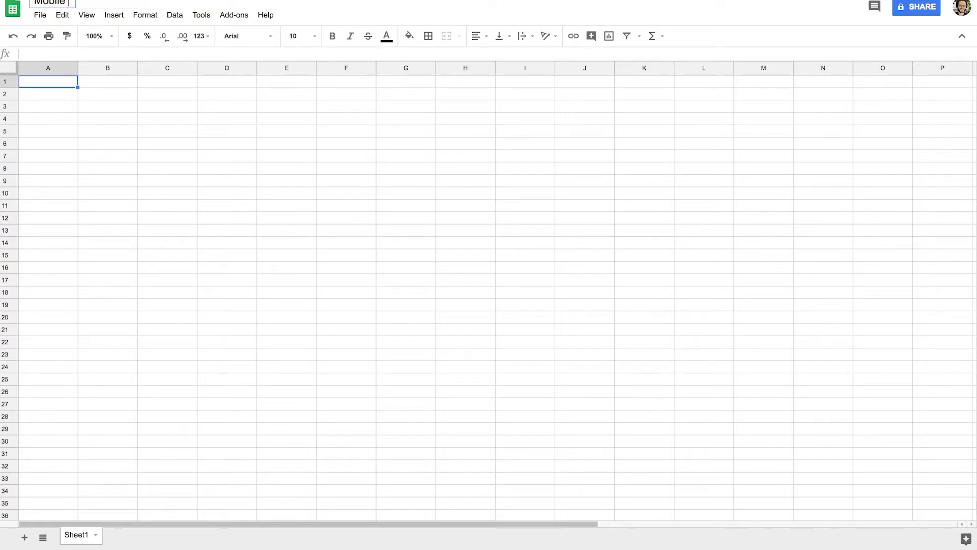
text(Monkey Connectyio)
text(u)
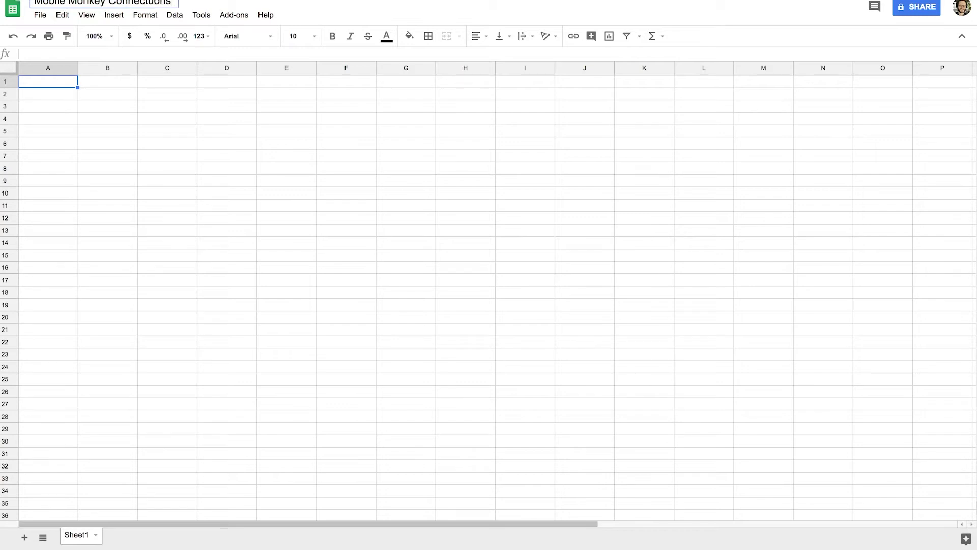
text(ions Ebook Data)
key(ctrl+a)
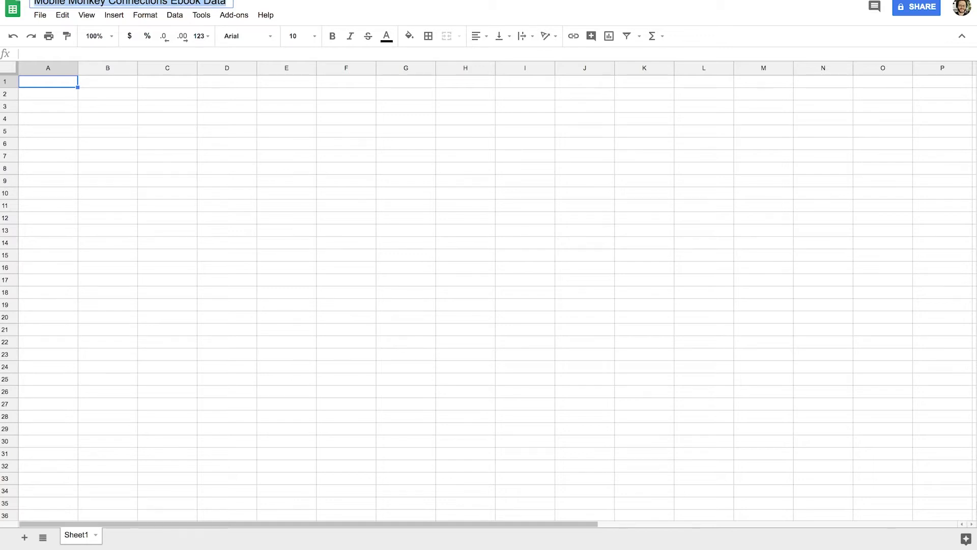
click(60, 85)
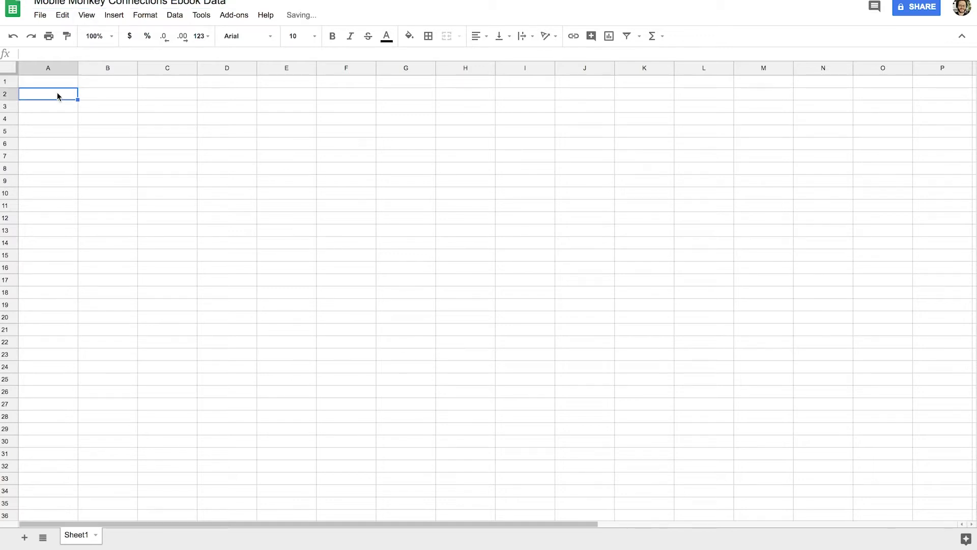
Step: Enter headers First Name, Last Name, Email, Job Title, Company Name across A1:E1
text(First)
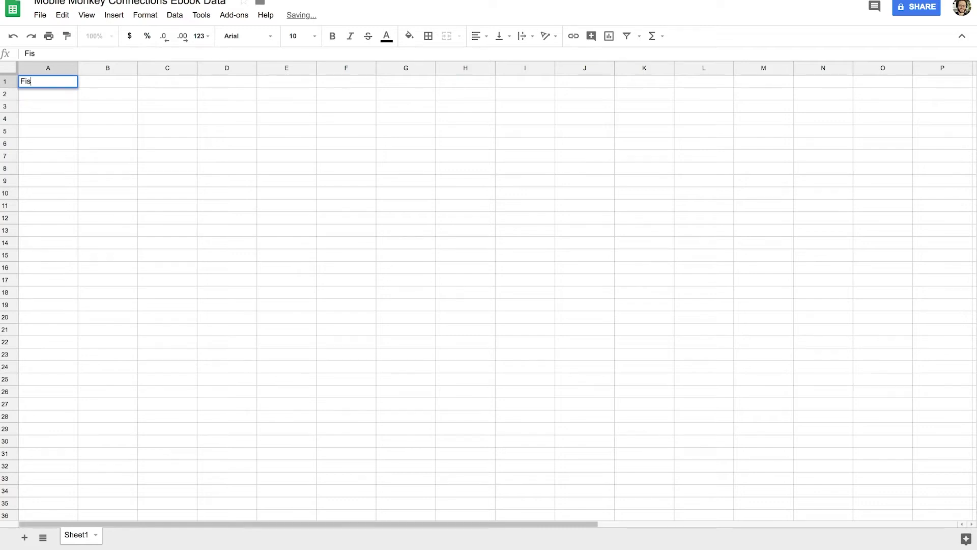
text( Name)
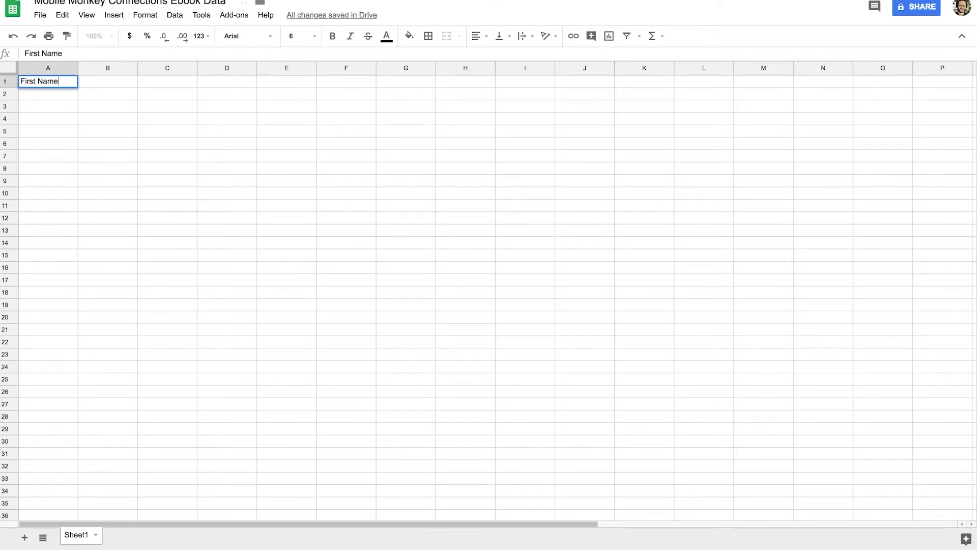
key(Tab)
text(Last Name)
key(Tab)
text(Email)
key(Tab)
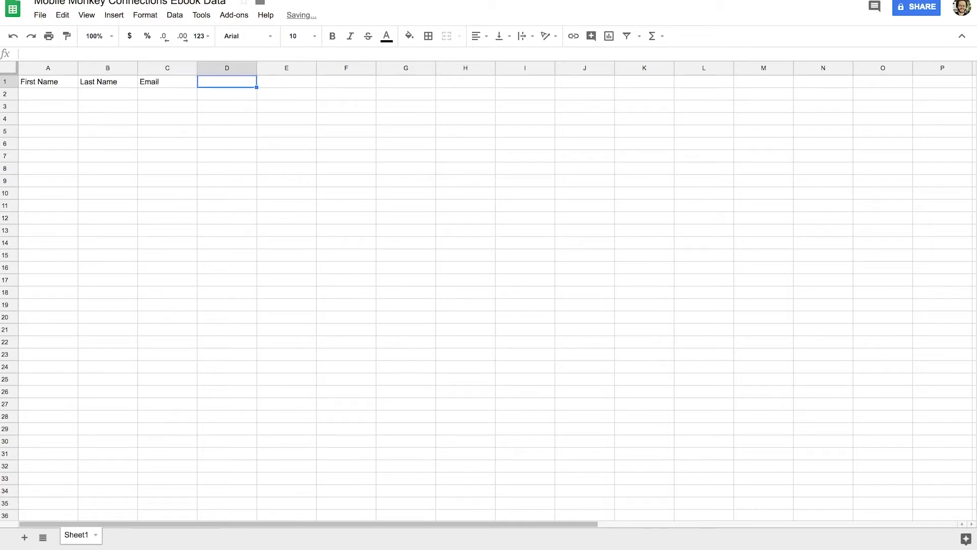
text(Job T)
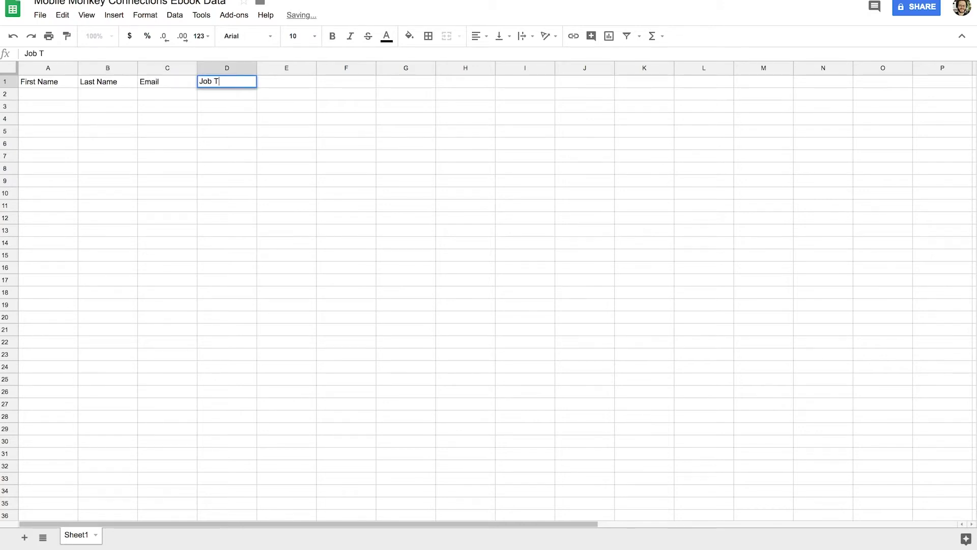
text(itle)
key(Tab)
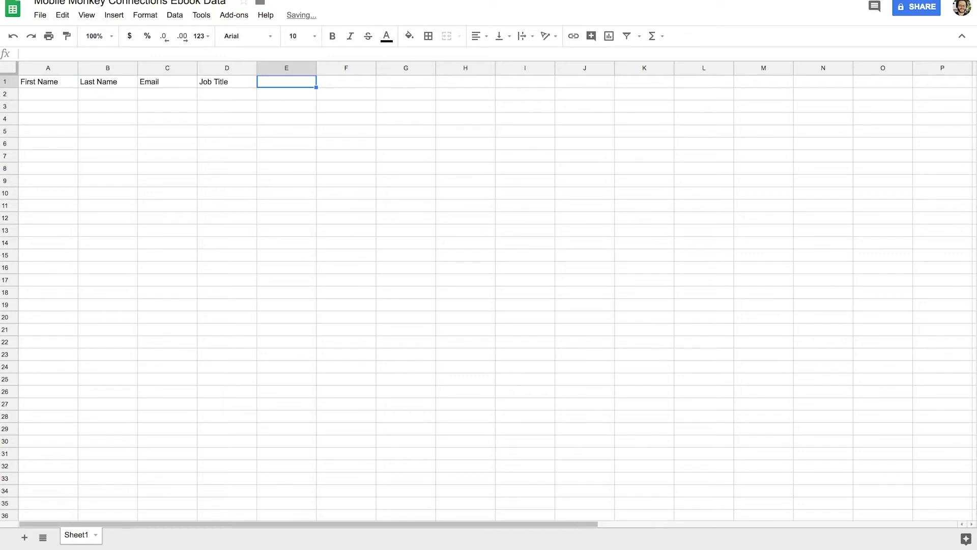
text(Company Nam)
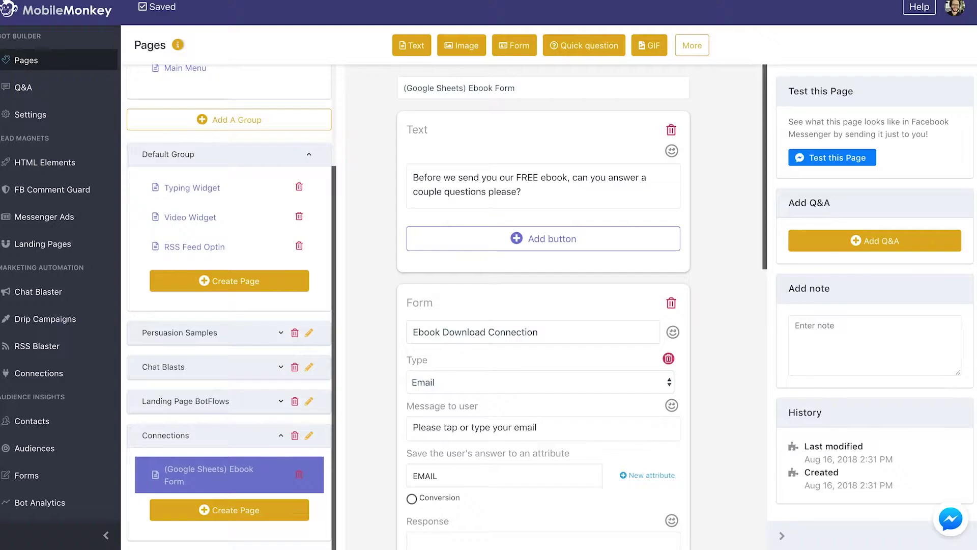
scroll(534, 328, down, 10)
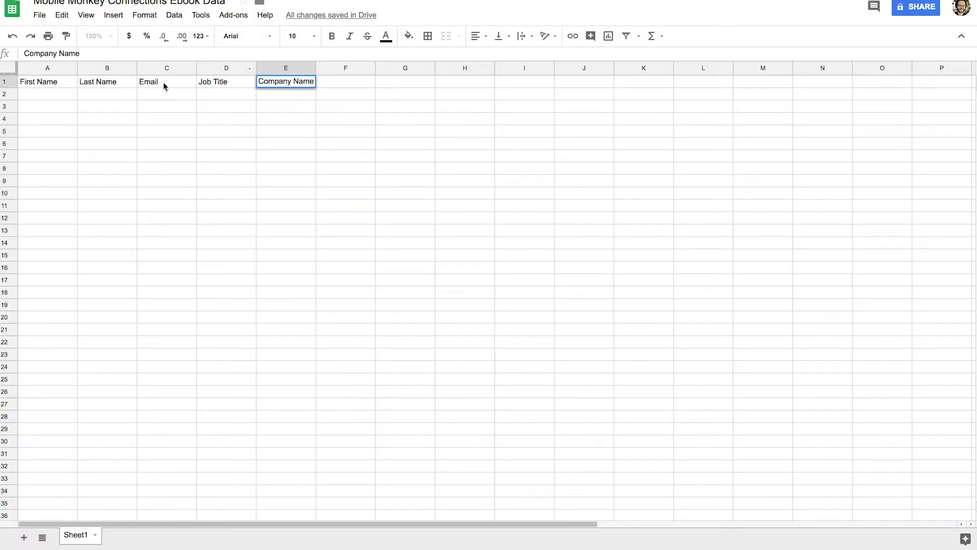
click(288, 87)
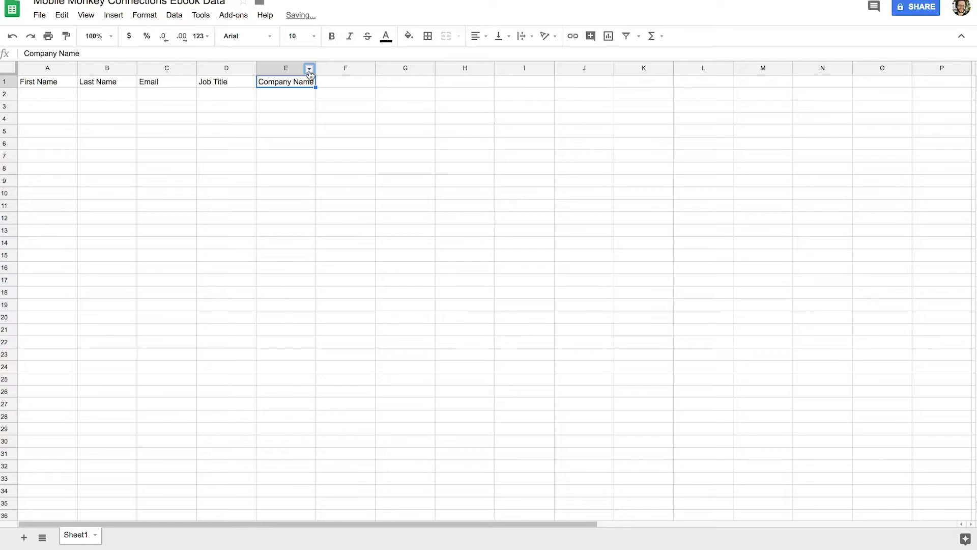
Step: Insert an empty column right of column E and widen column E to fit Company Name
right_click(308, 69)
click(338, 185)
drag(316, 69, 335, 69)
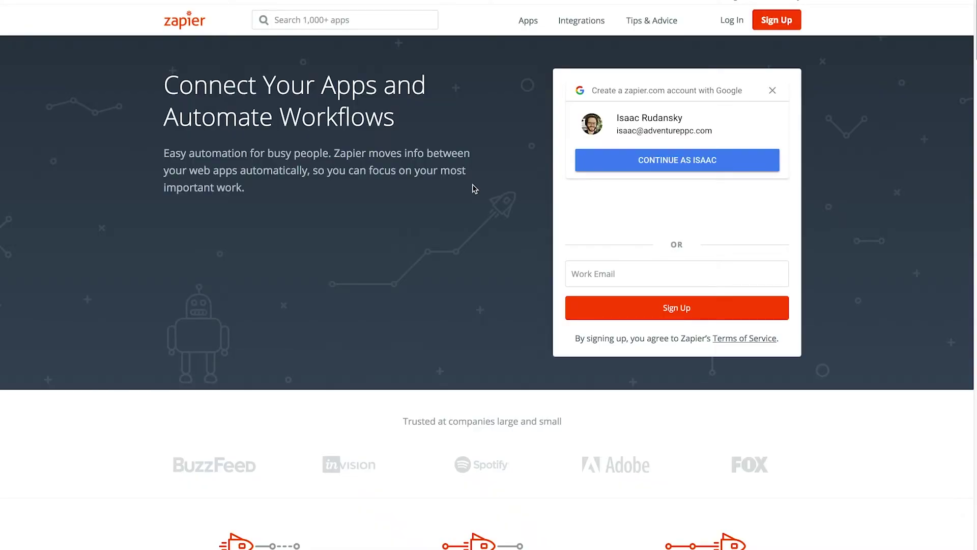
Step: Sign in to Zapier with the Google account and start making a new Zap
click(638, 161)
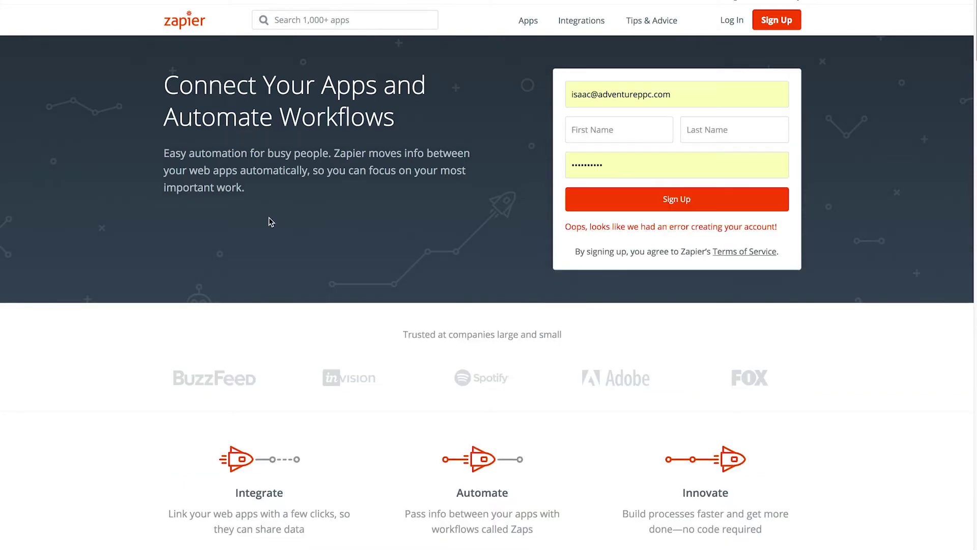
click(731, 19)
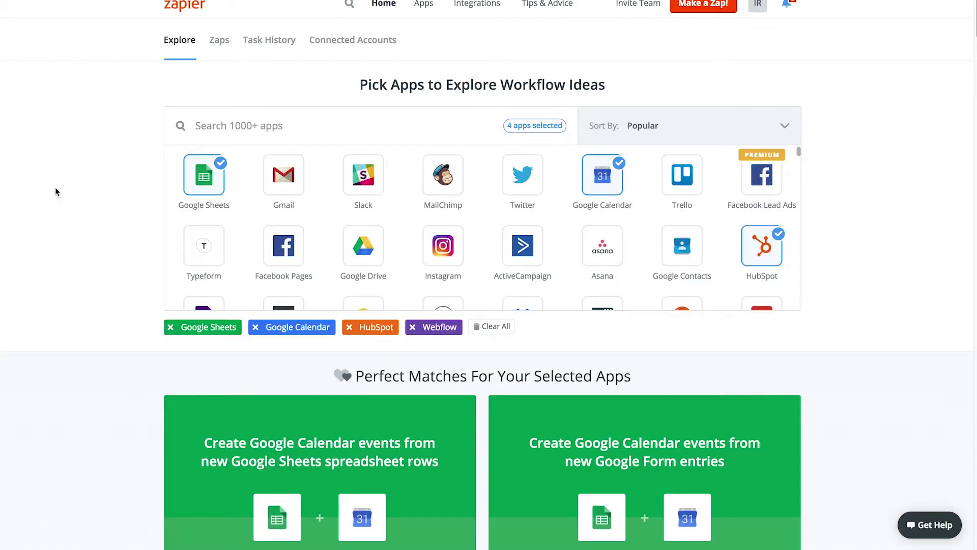
click(701, 6)
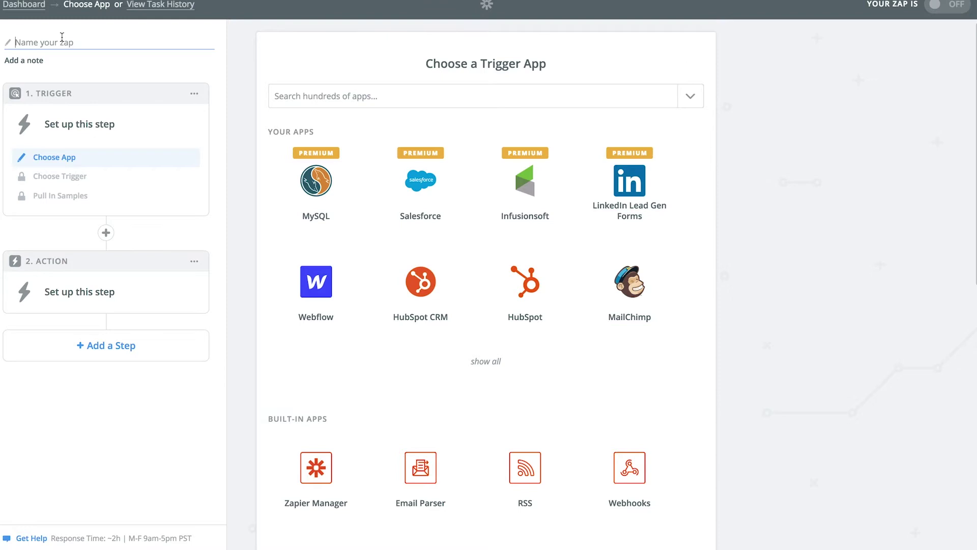
Step: Name the zap 'mobile monkey ebook form to google sheets' and pick Webhooks by Zapier as trigger
text(mobile monkey ebook form to google sheets)
click(334, 90)
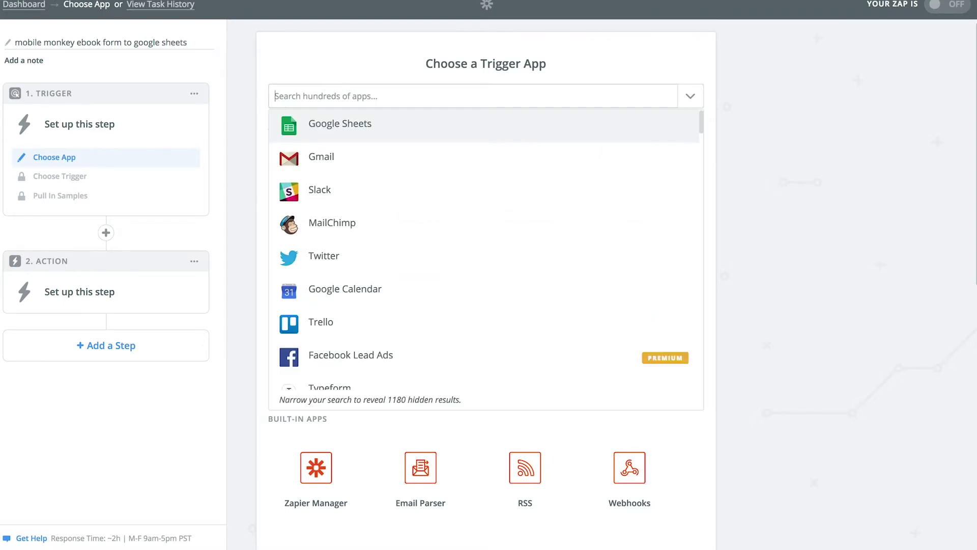
text(webhook)
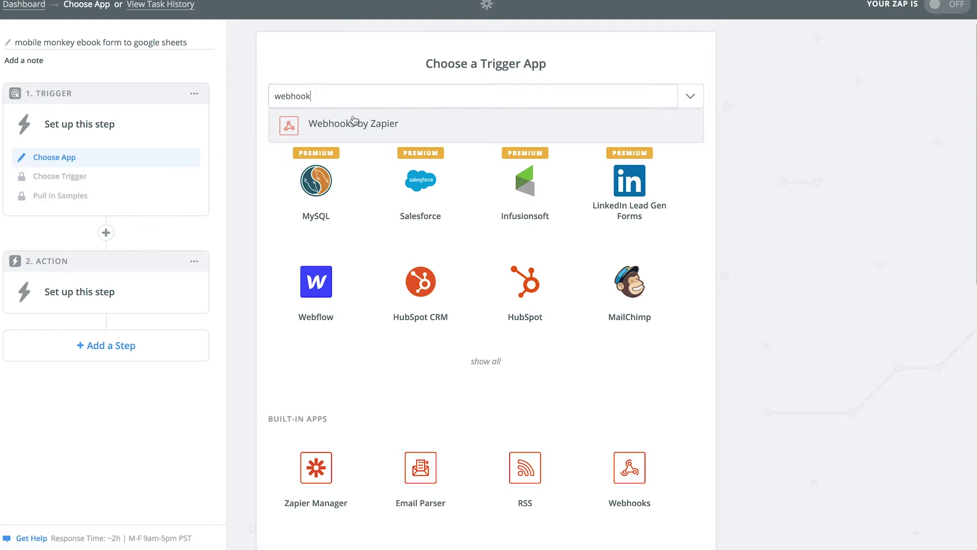
click(354, 123)
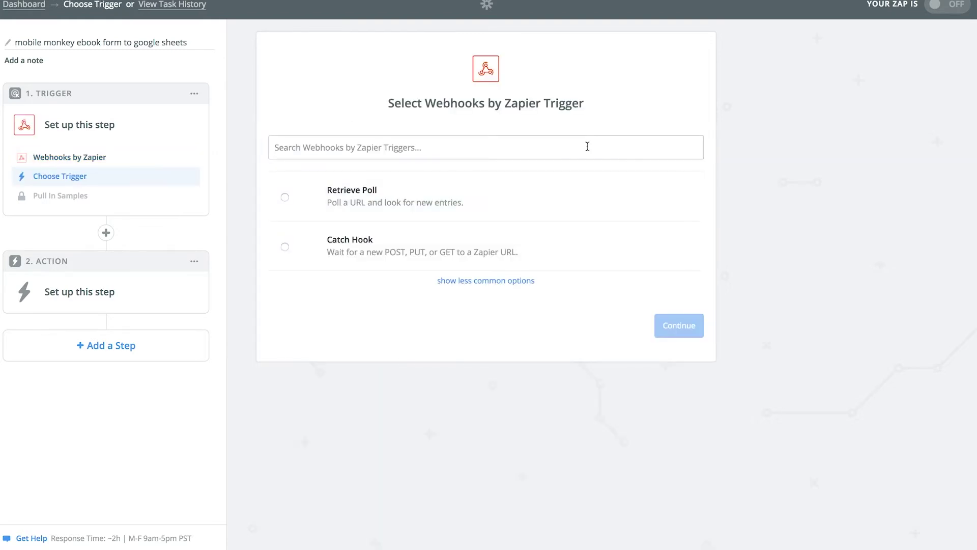
Step: Set the trigger to Catch Hook, skip the child key, and copy the webhook URL
click(285, 247)
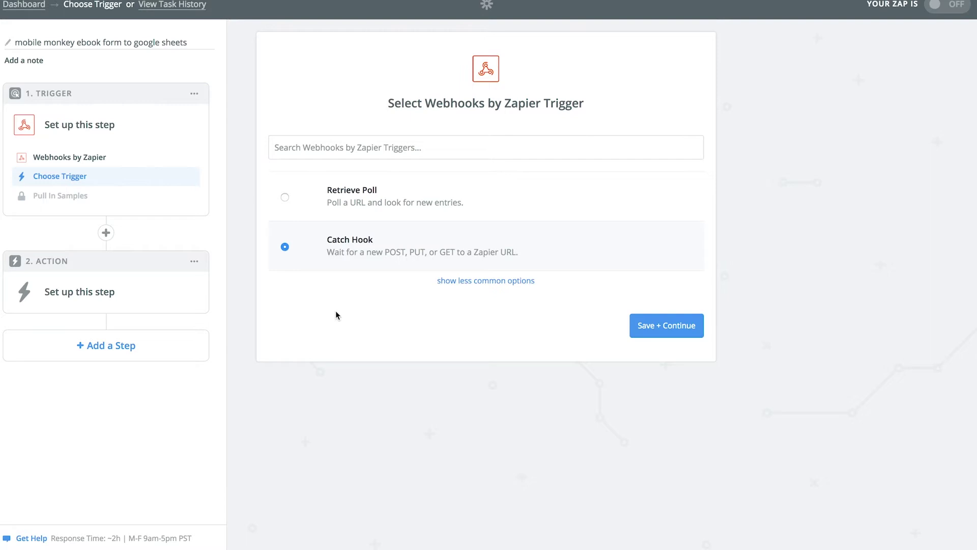
click(655, 329)
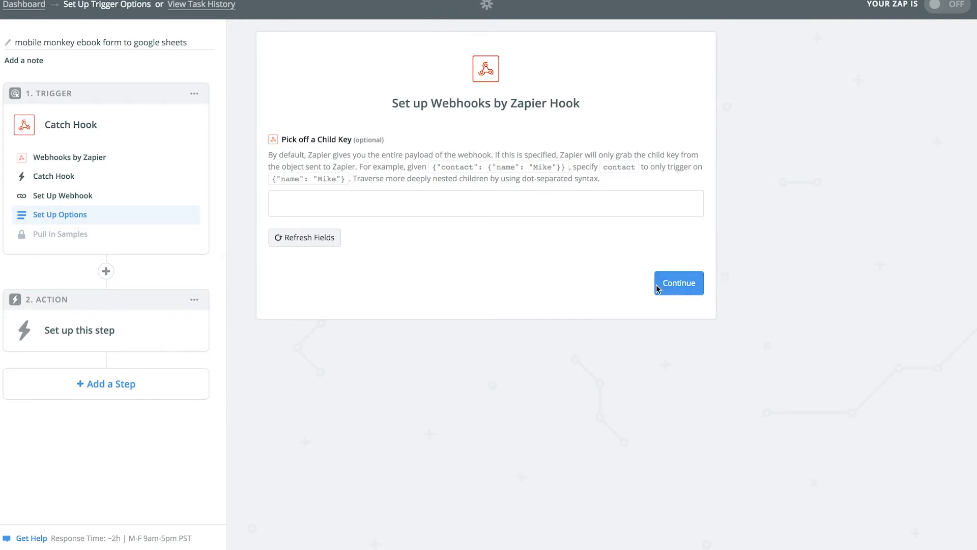
click(695, 288)
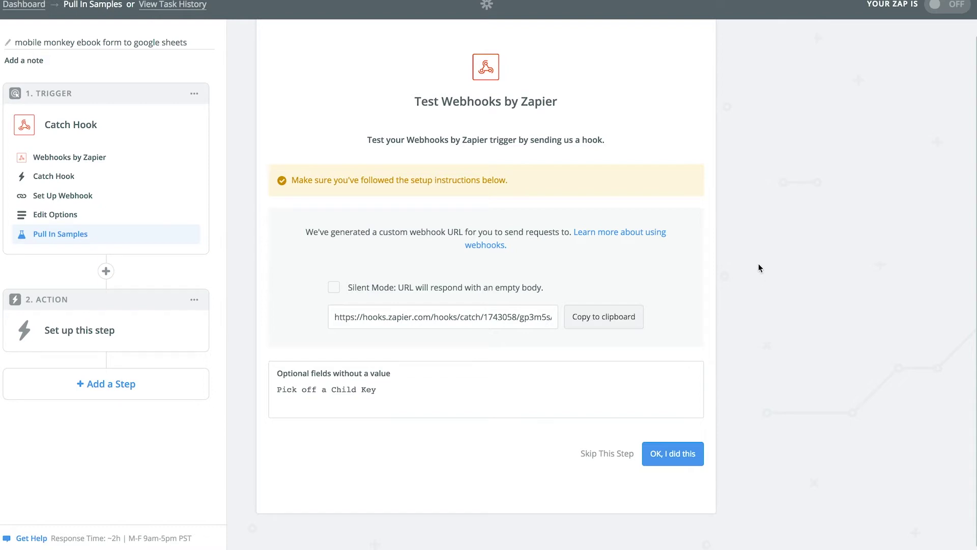
click(583, 318)
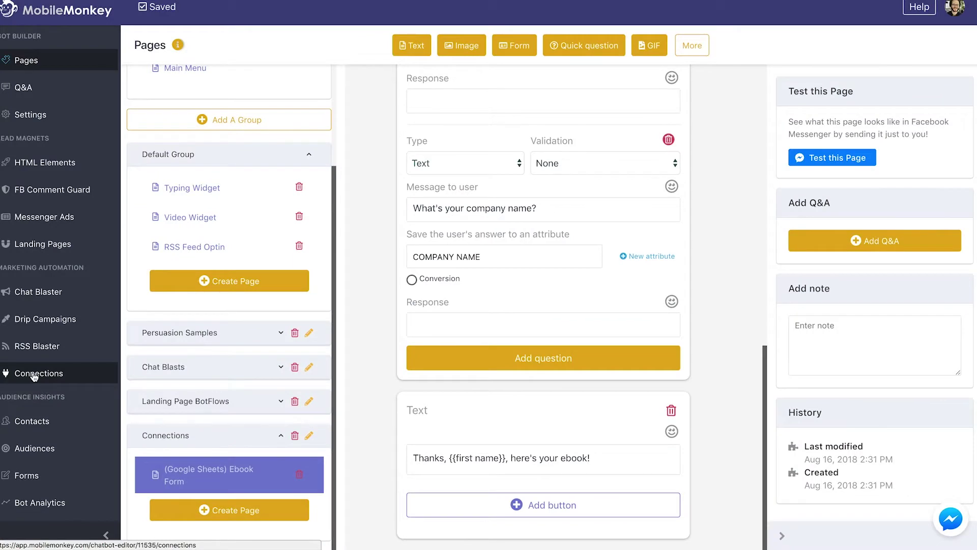
Step: Add a new Webhook connection named 'Send data to Google sheets'
click(34, 376)
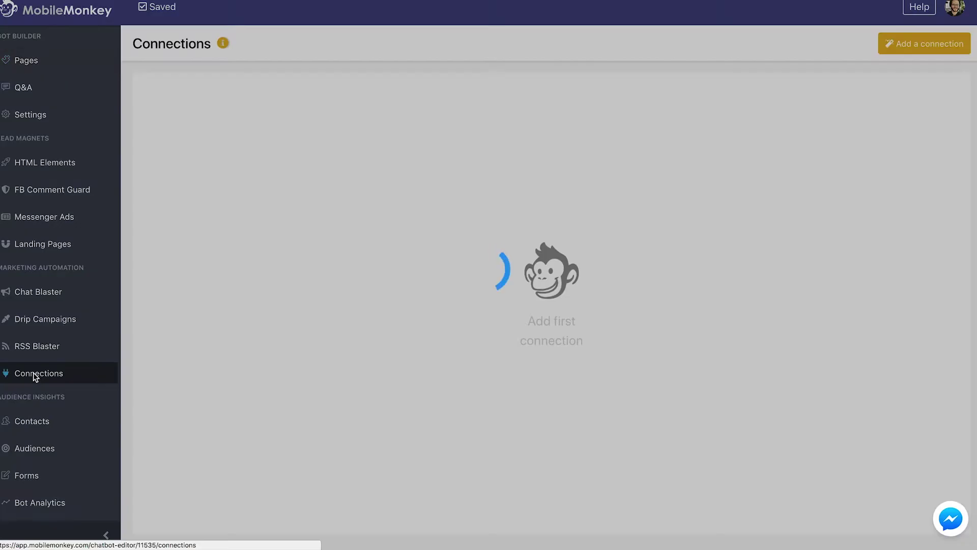
click(936, 53)
click(435, 213)
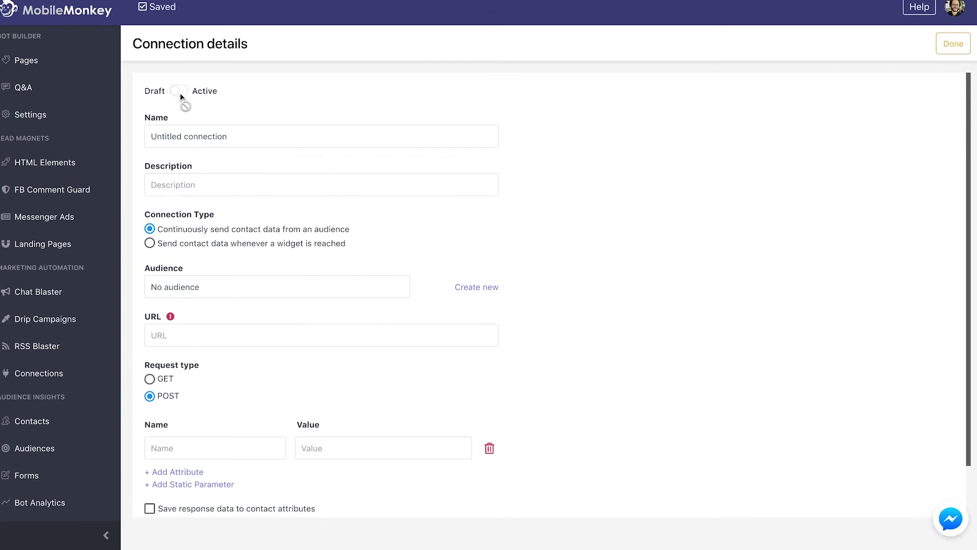
drag(245, 137, 174, 124)
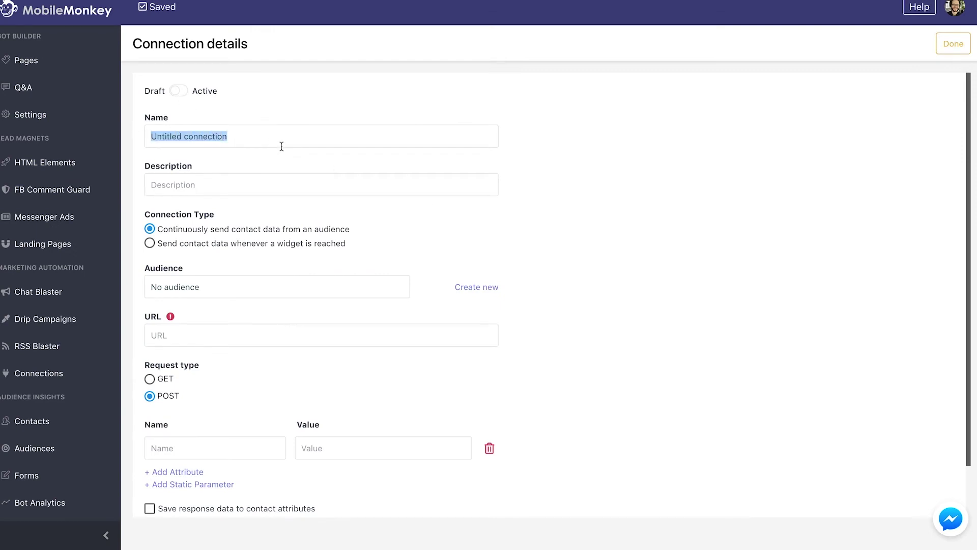
text(Send ebook form to google shee)
key(ctrl+a)
text(Send data to Google sheets)
key(Tab)
scroll(402, 194, up, 1)
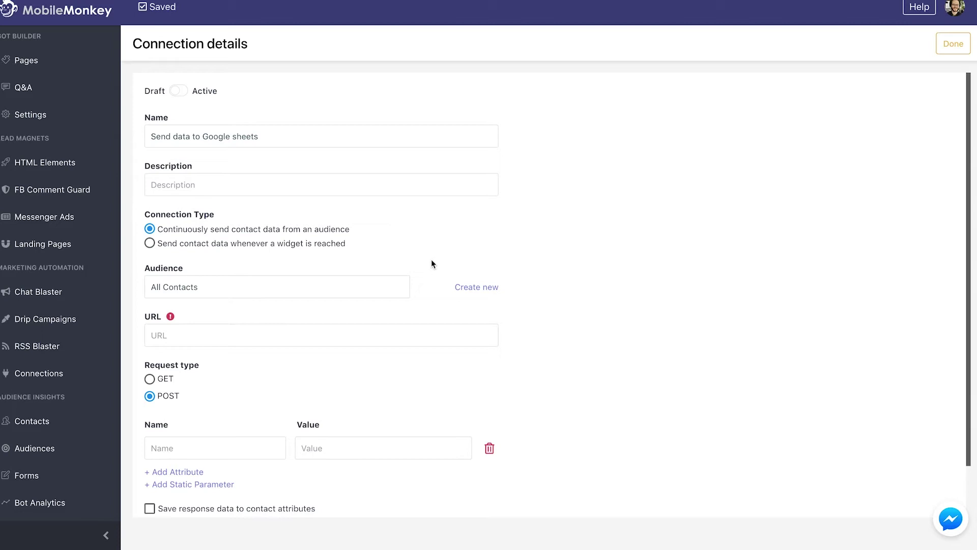
Step: Paste the copied Zapier webhook URL into the connection's URL field
click(229, 330)
key(ctrl+v)
scroll(269, 305, down, 2)
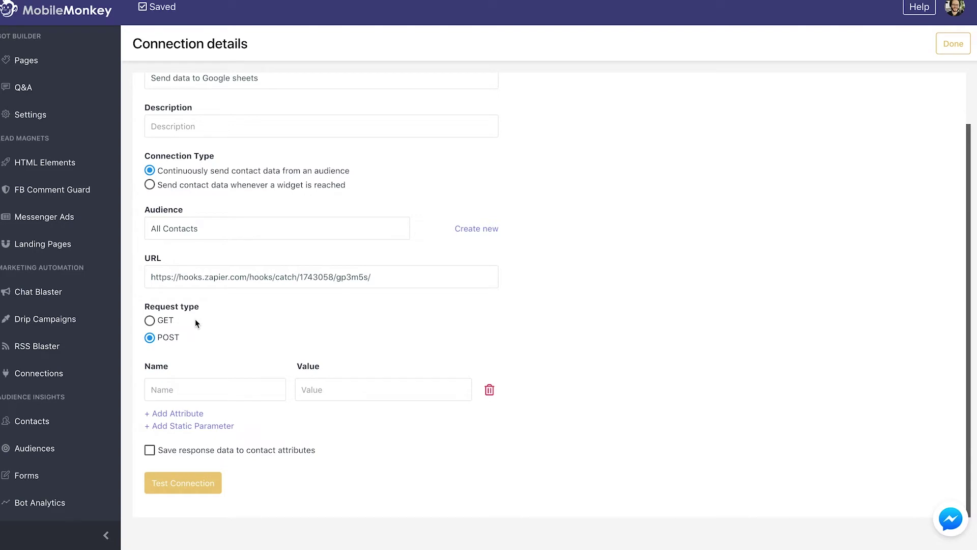
click(244, 383)
Step: Map the First Name and Last Name attributes to the first and last name contact fields
text(First Name)
click(338, 392)
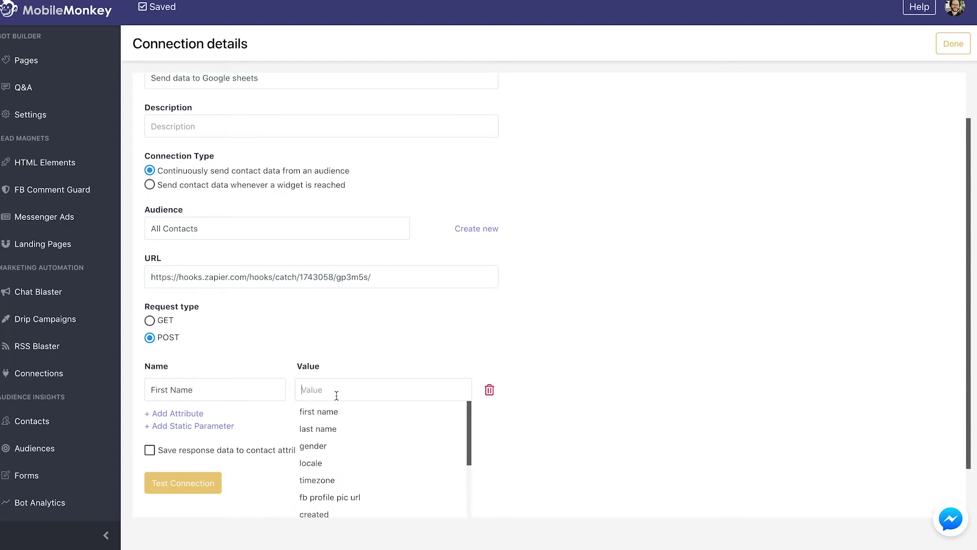
click(338, 411)
click(187, 415)
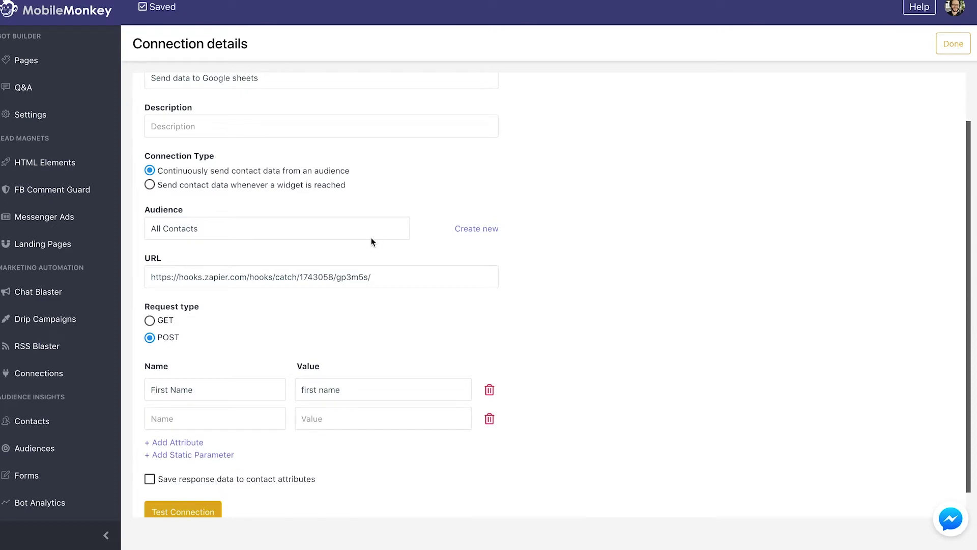
scroll(239, 374, down, 1)
click(229, 389)
text(Last Name)
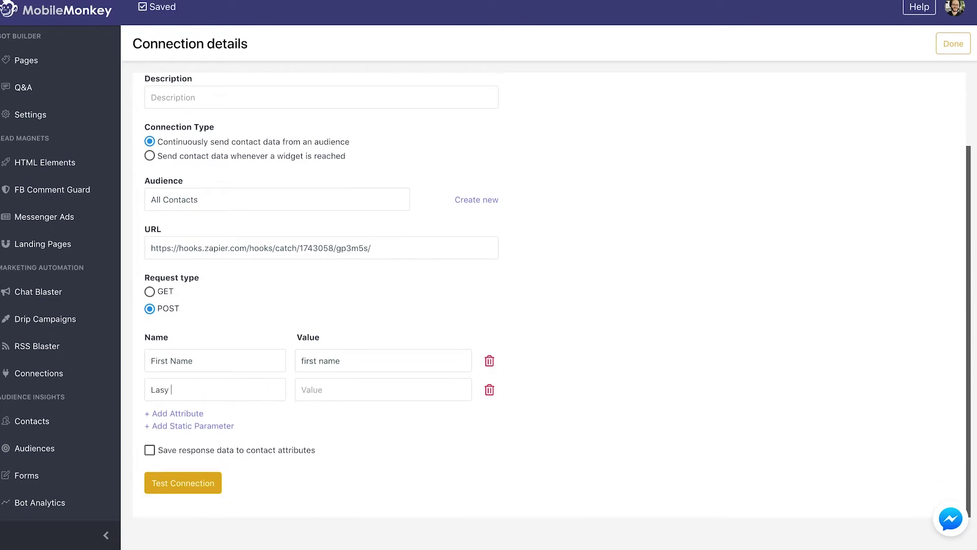
click(383, 389)
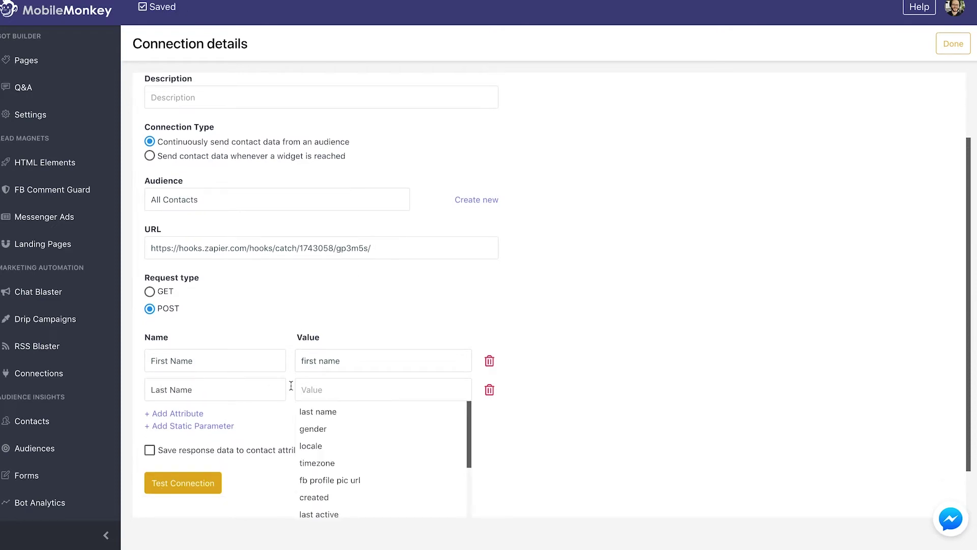
click(311, 411)
Step: Add an Email attribute mapped to the EMAIL contact field
click(171, 413)
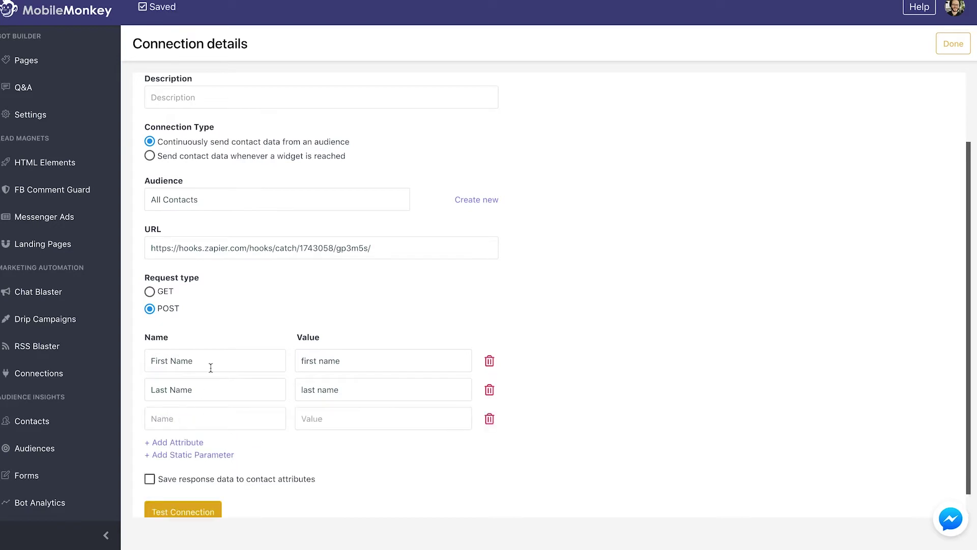
scroll(229, 318, down, 1)
click(198, 388)
text(Email)
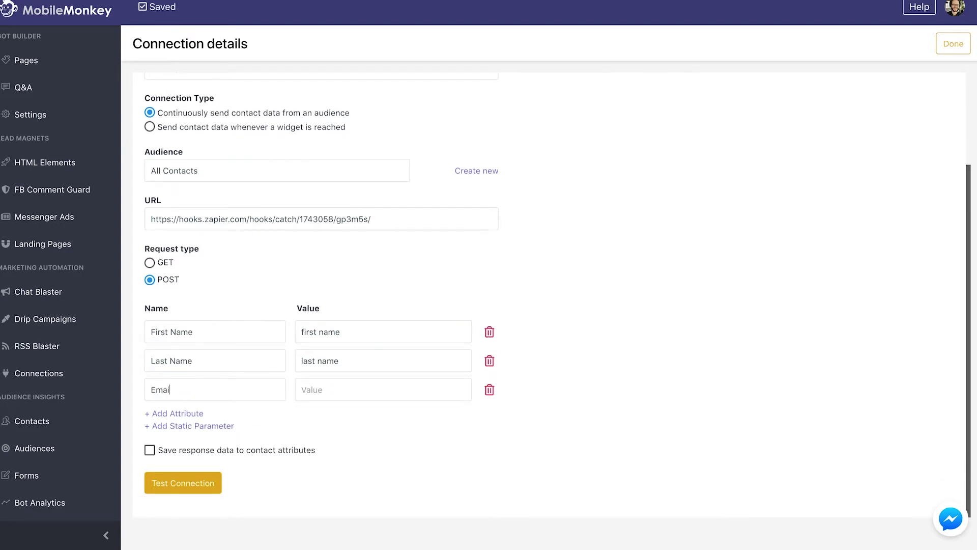
click(364, 388)
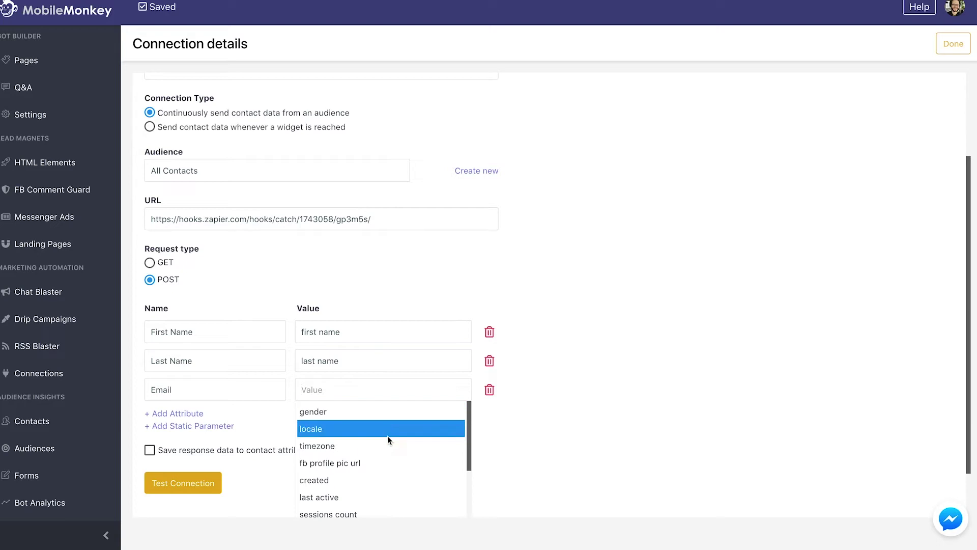
drag(468, 420, 469, 424)
text(em)
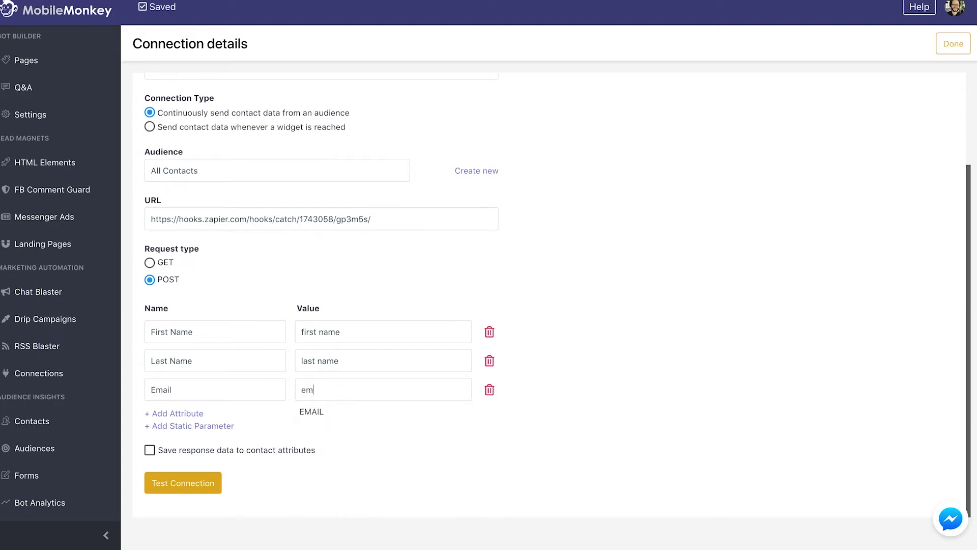
click(419, 410)
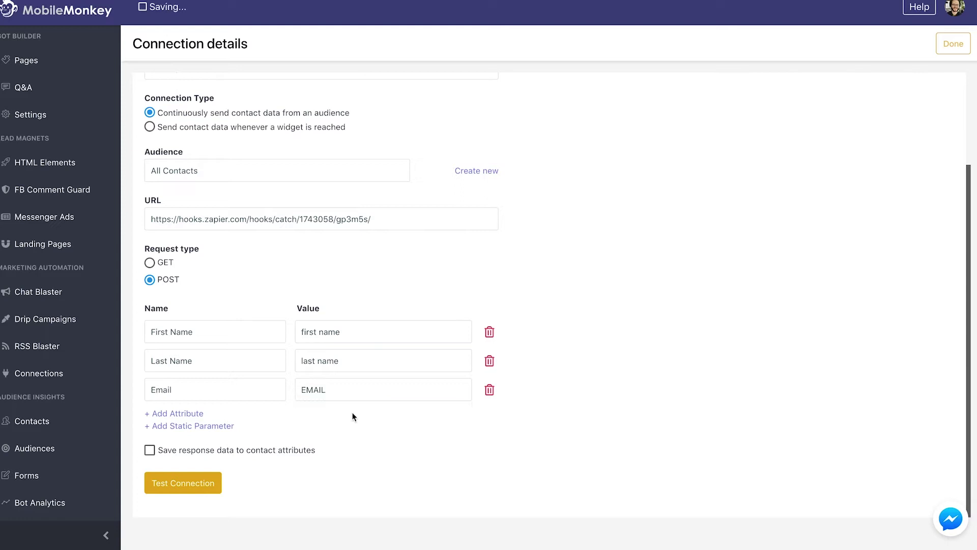
Step: Add Job Title and Company Name attributes mapped to the JOB TITLE and COMPANY NAME fields
click(179, 413)
click(186, 386)
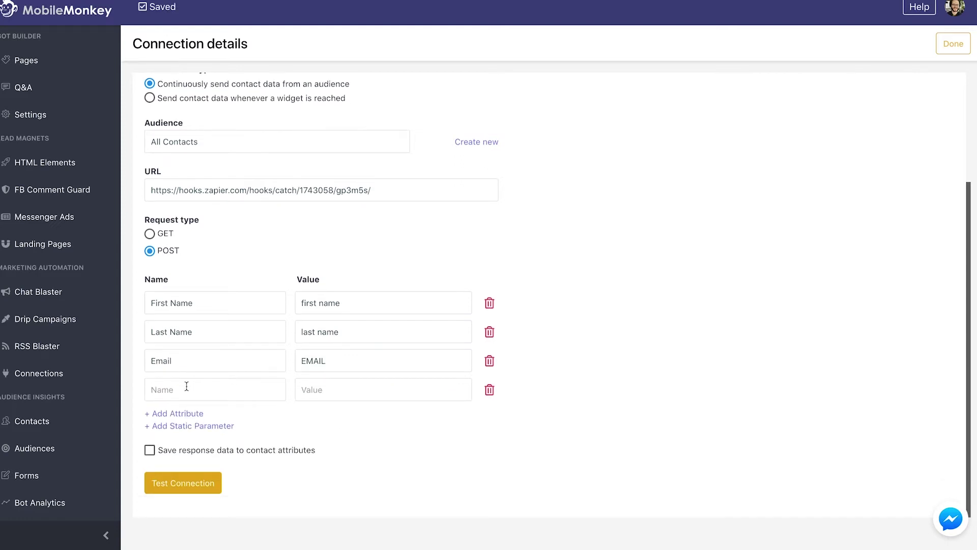
text(Job Title)
click(319, 389)
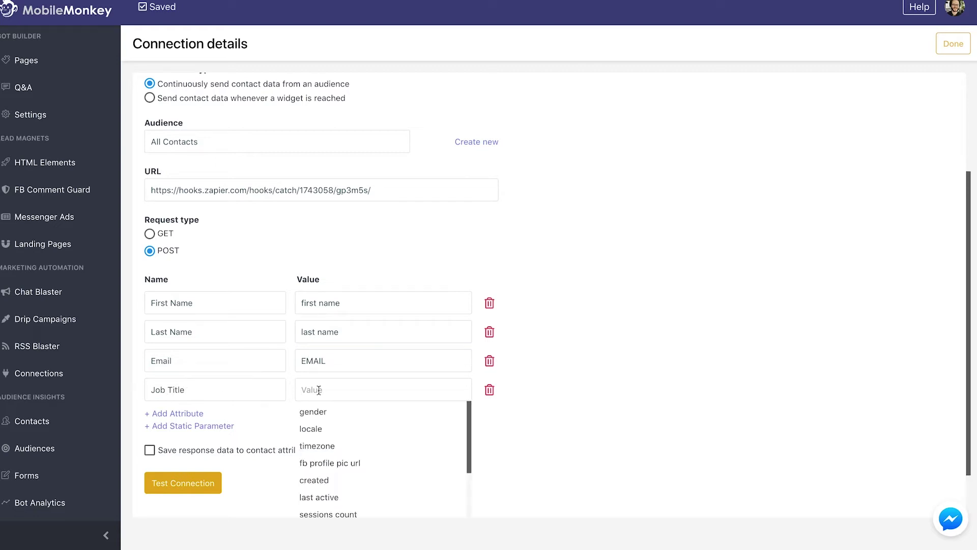
text(job)
click(318, 411)
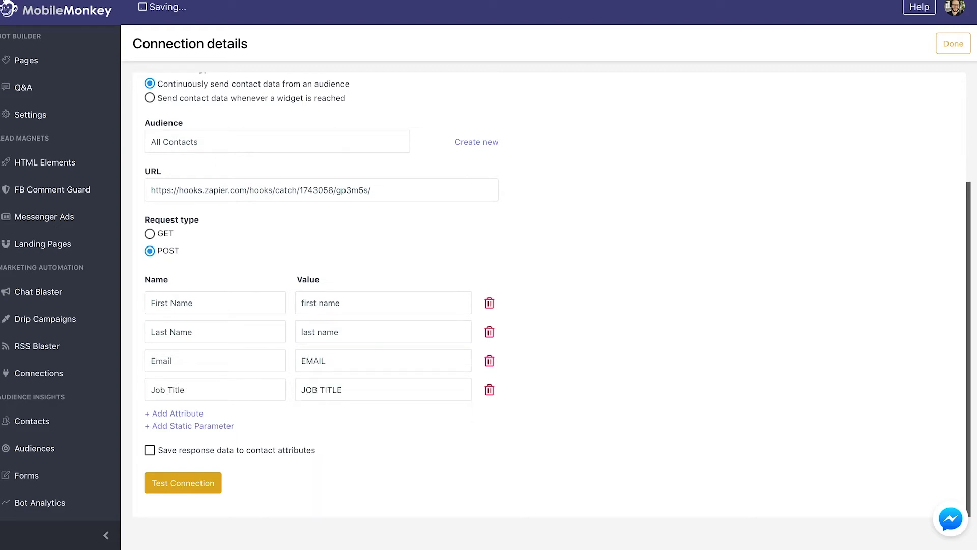
click(178, 413)
scroll(306, 402, down, 1)
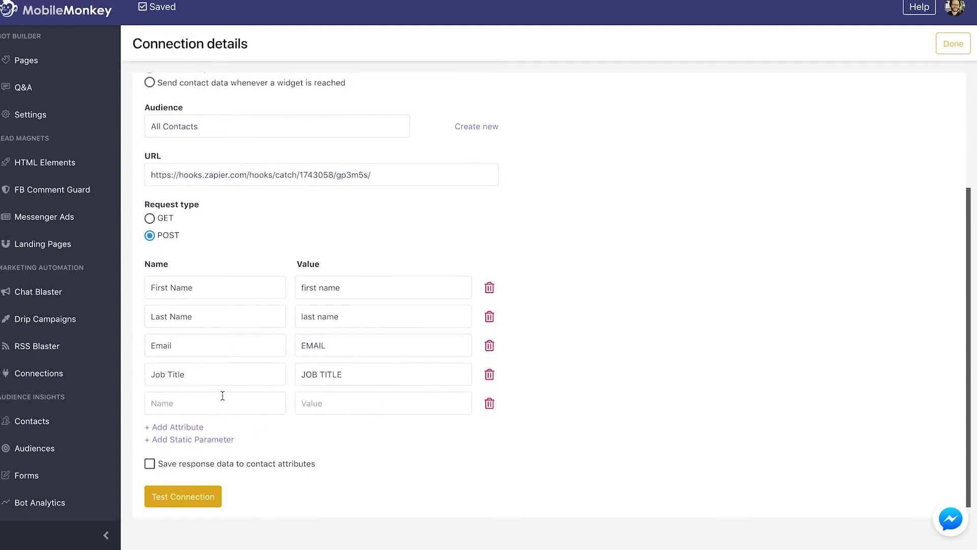
text(Company Name)
click(331, 402)
text(compa)
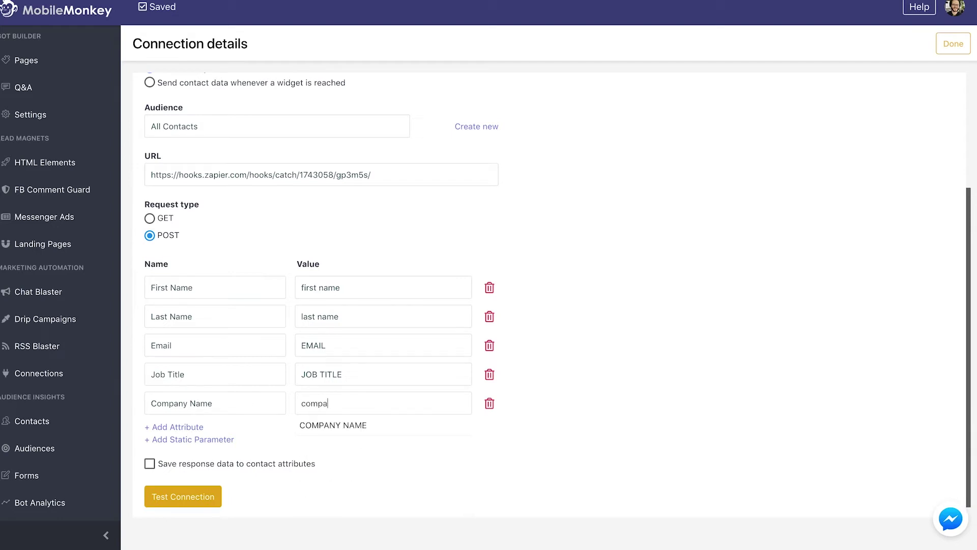
click(361, 429)
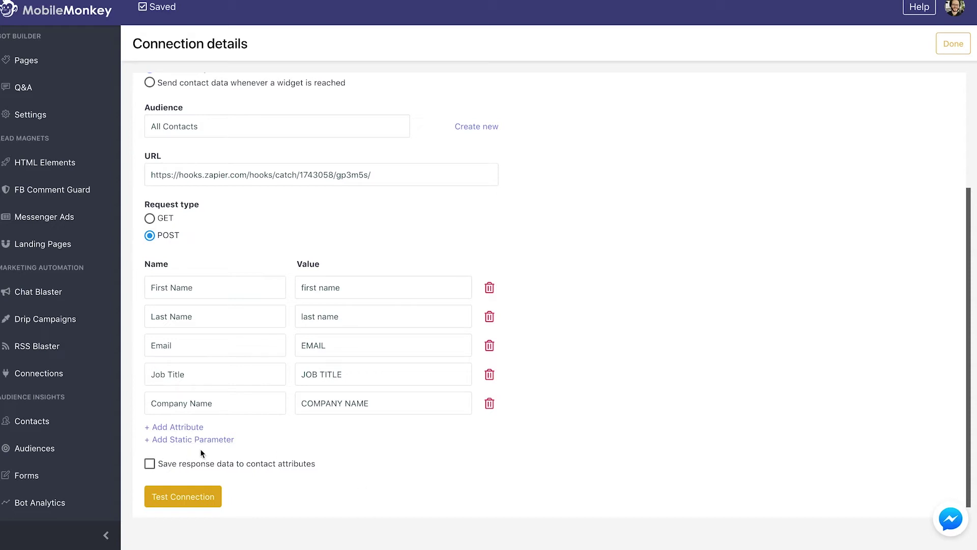
Step: Fill the Test Connection form with a sample lead's name, email, job title 'CEO' and company
click(196, 500)
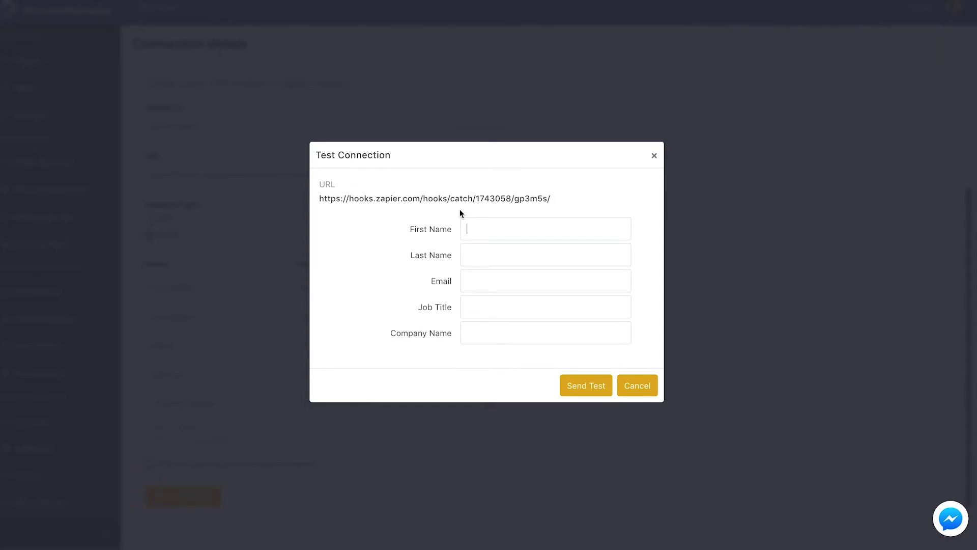
key(Tab)
key(Tab)
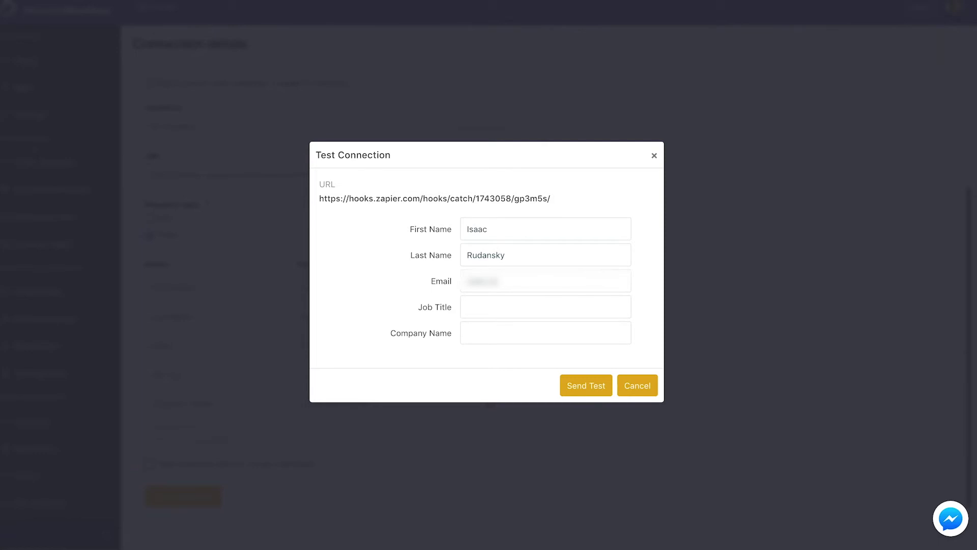
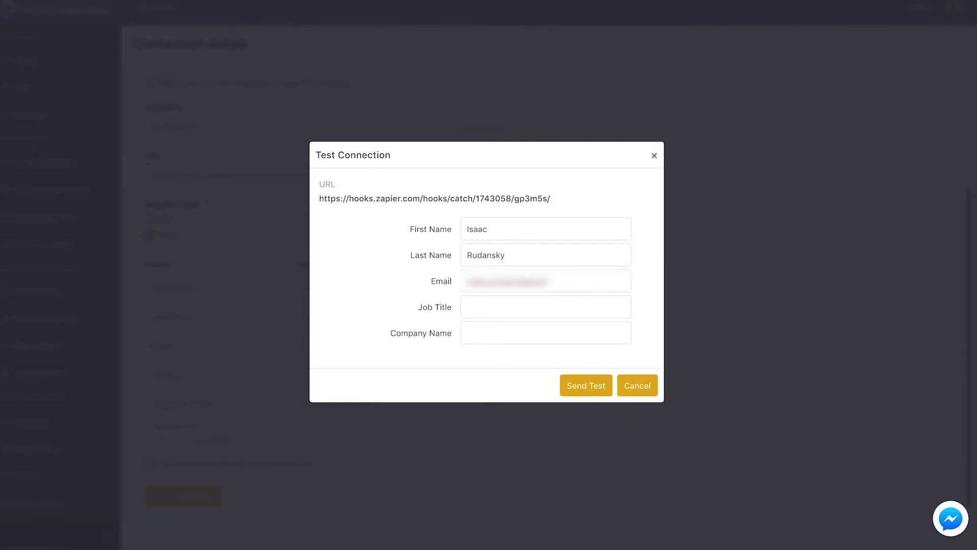
key(Tab)
text(CEO)
key(Tab)
text(Adventure Media)
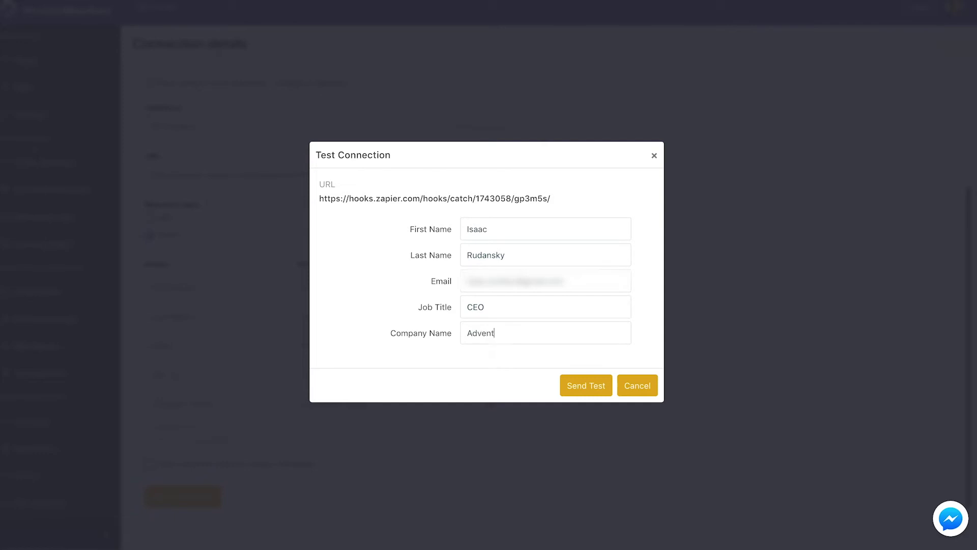
text( Groupo)
Step: Send the test lead from MobileMonkey and have Zapier check for the incoming hook
click(588, 387)
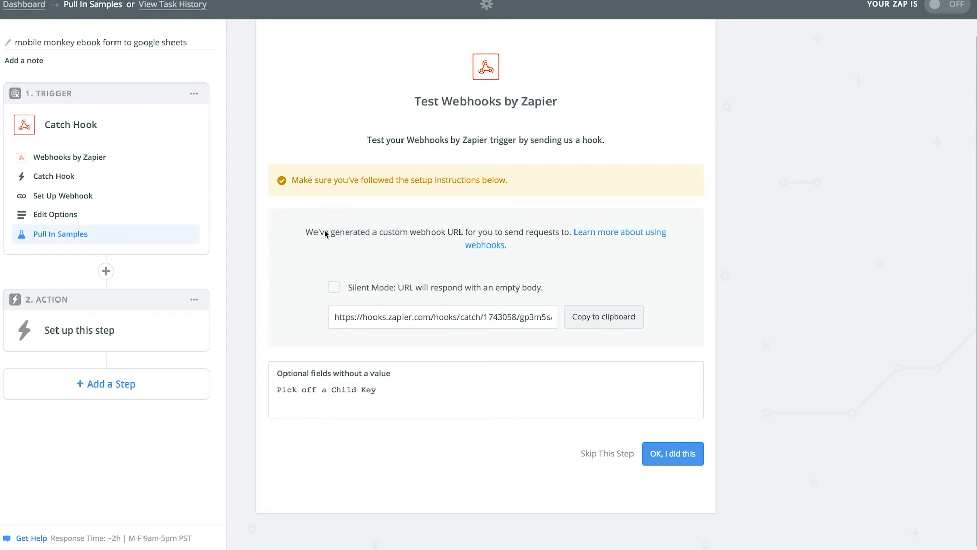
click(645, 450)
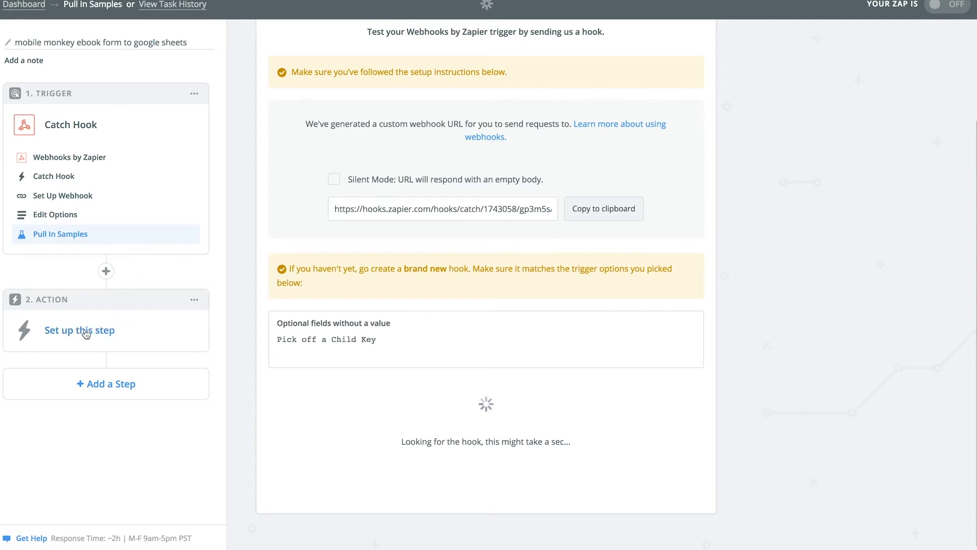
Step: Set the action to Google Sheets Create Spreadsheet Row using the first connected account
click(105, 331)
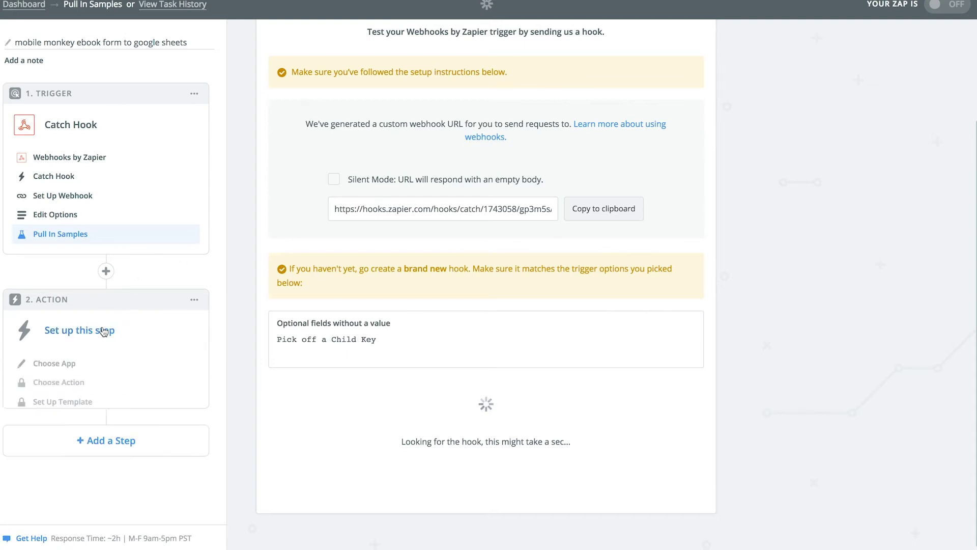
click(67, 362)
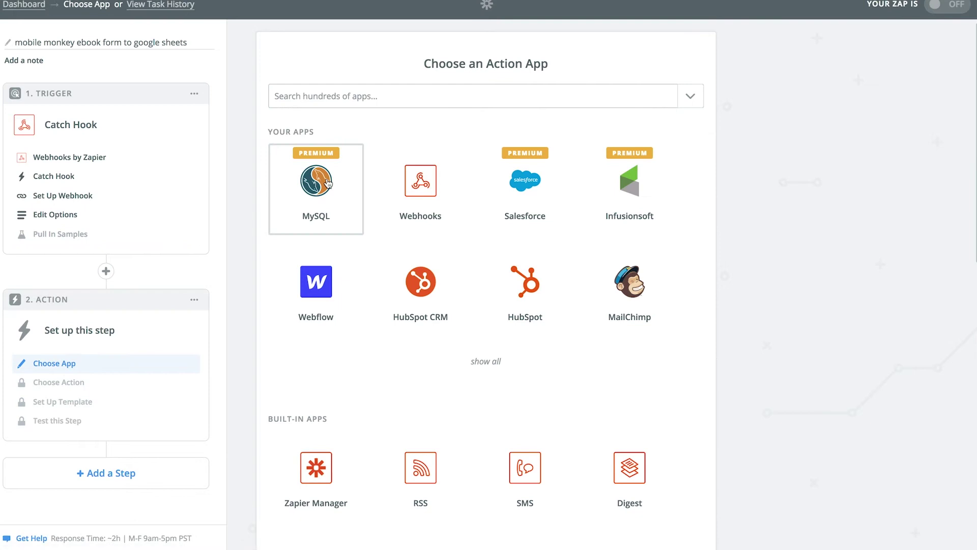
text(ah)
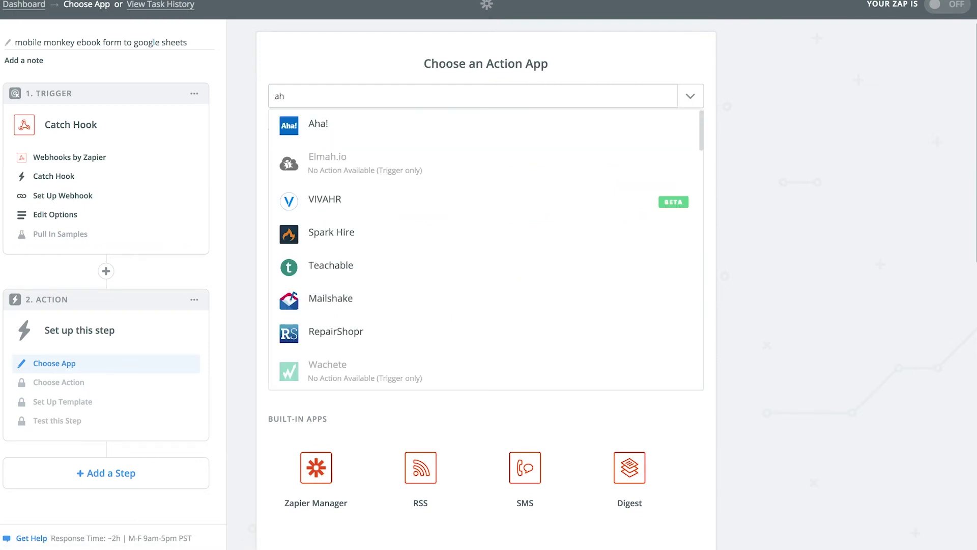
key(BackSpace)
key(BackSpace)
text(sheet)
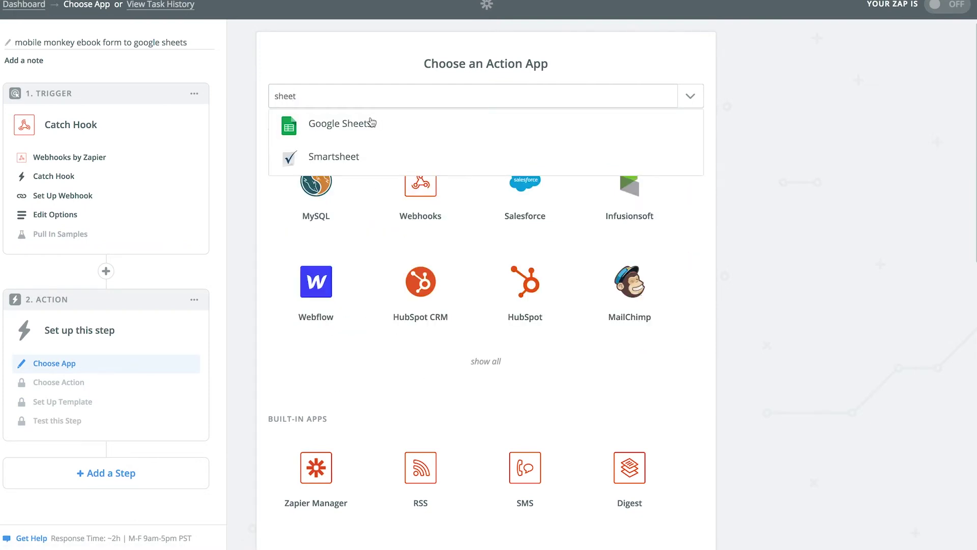
click(371, 123)
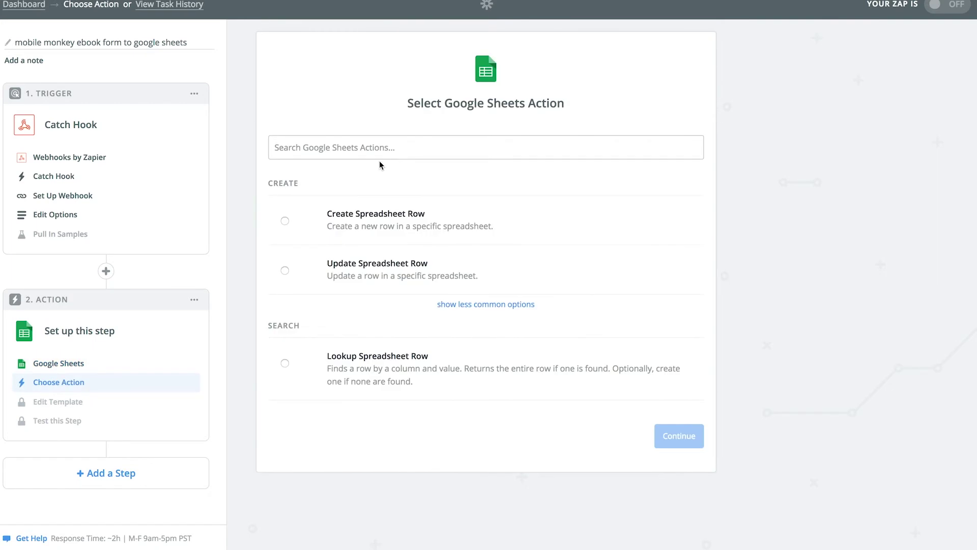
click(284, 222)
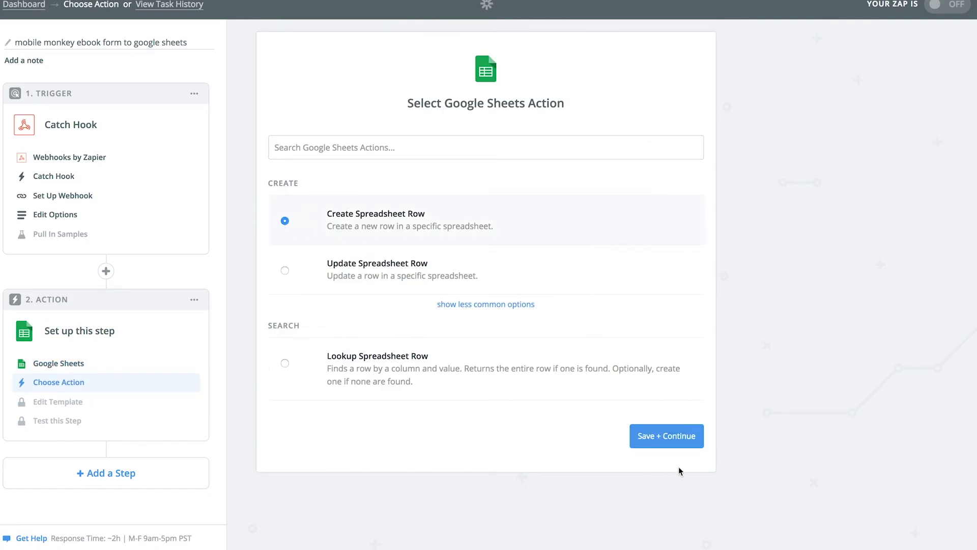
click(656, 437)
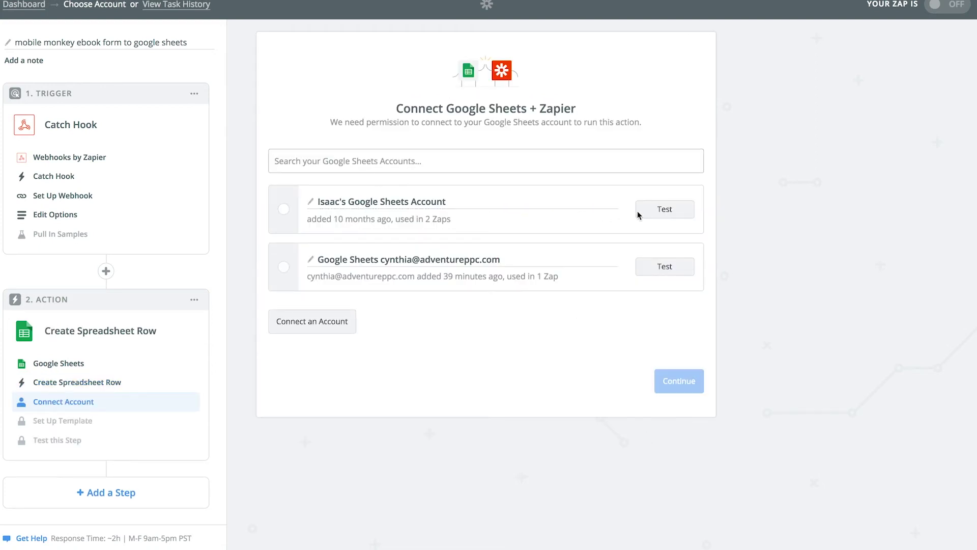
click(286, 211)
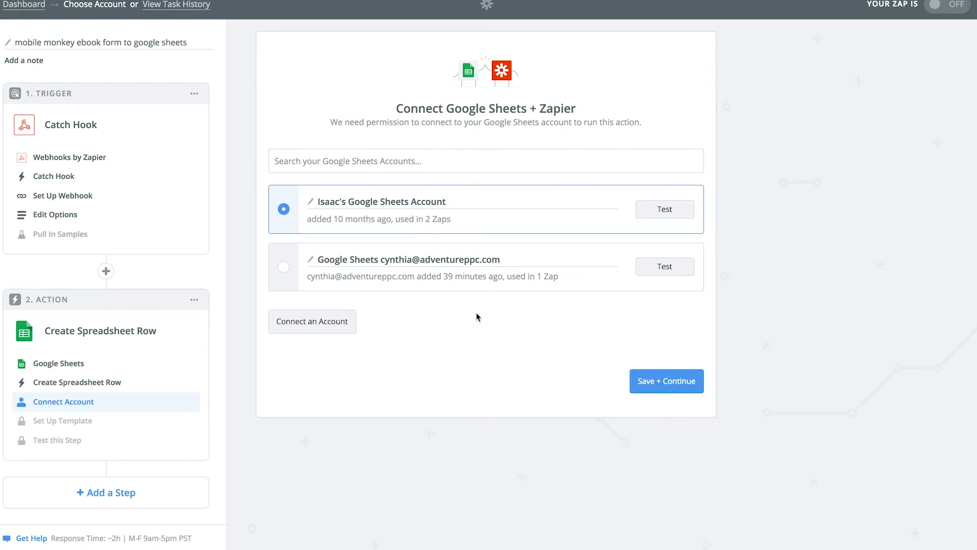
click(679, 381)
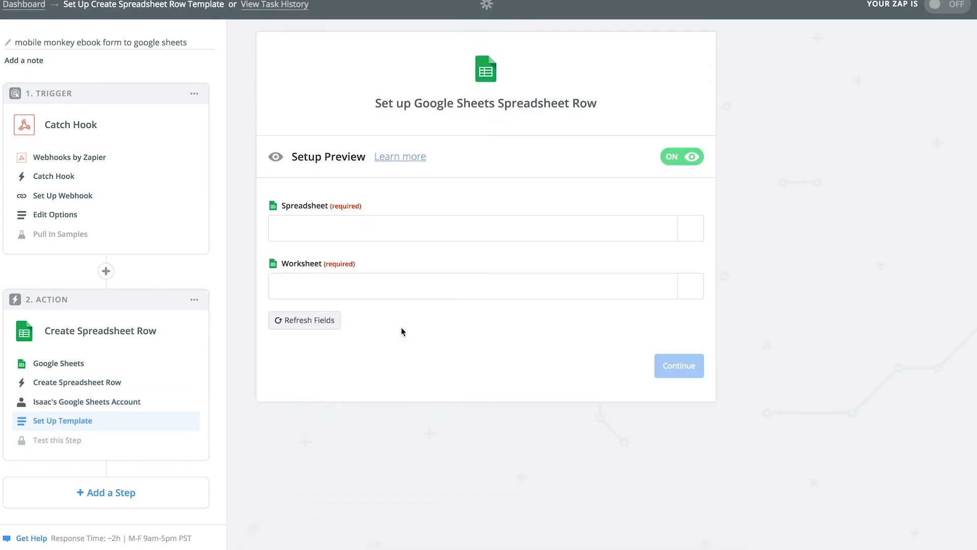
Step: Point the Zapier action at Sheet1 of the Mobile Monkey Connections Ebook Data spreadsheet
click(342, 233)
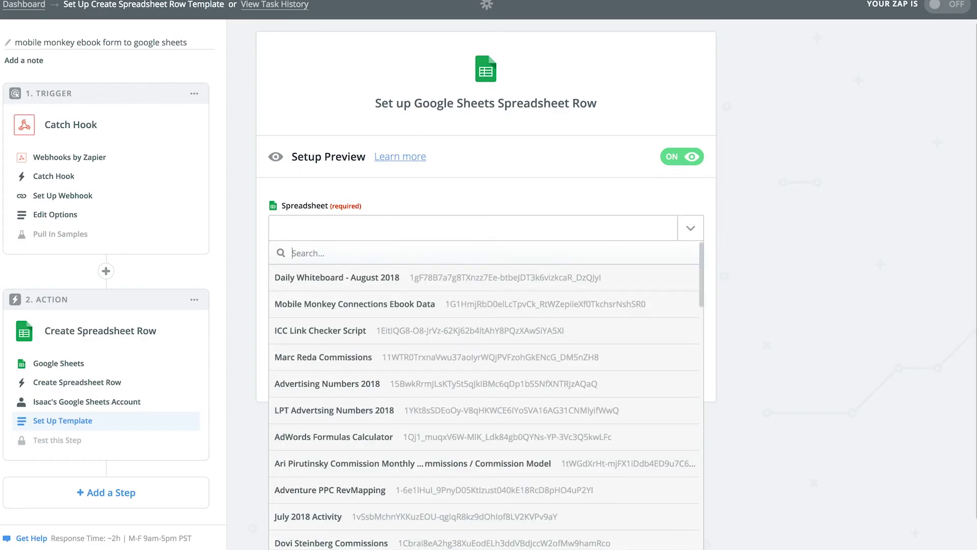
click(377, 305)
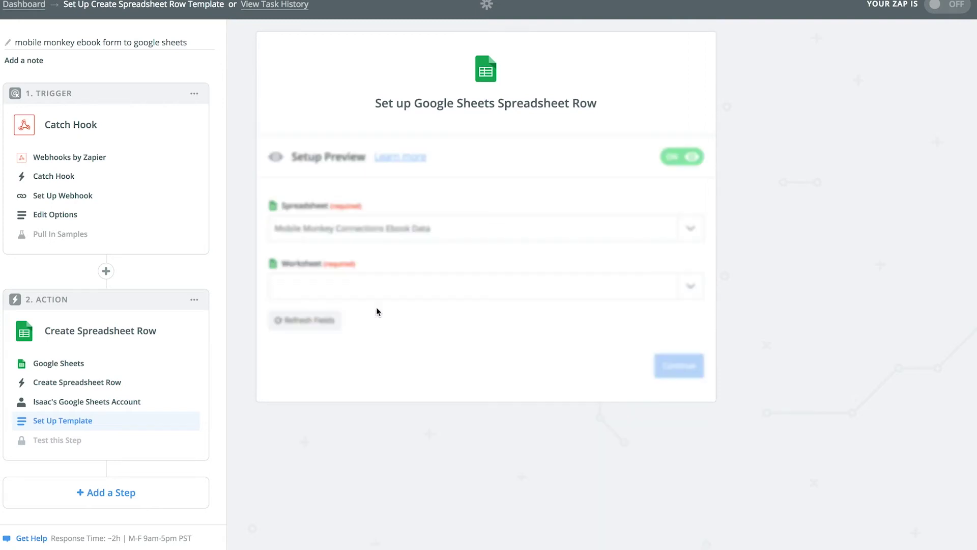
click(365, 285)
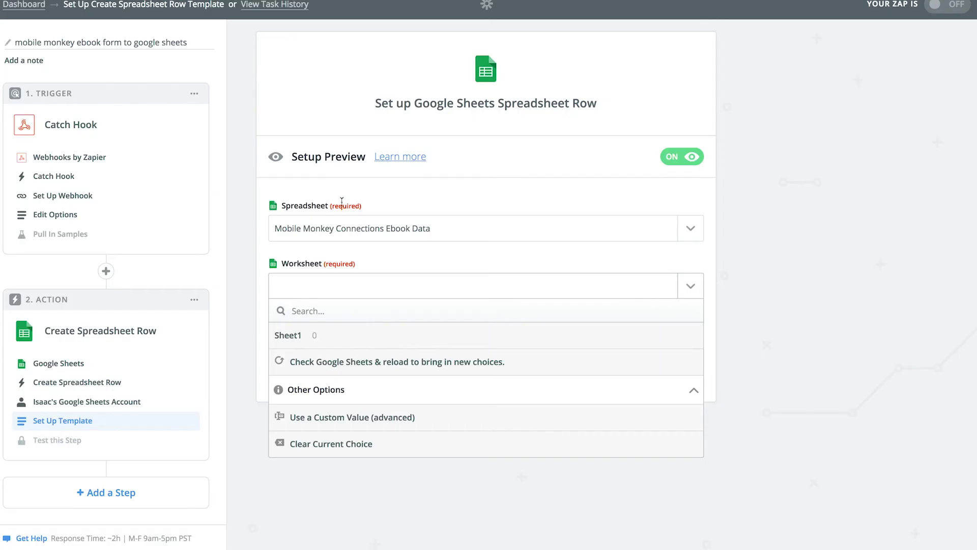
click(315, 336)
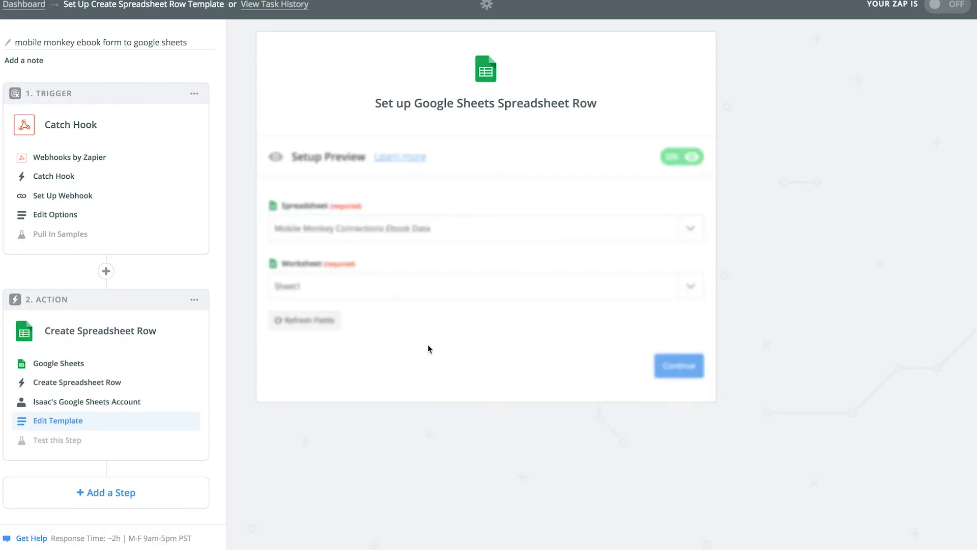
scroll(393, 229, down, 2)
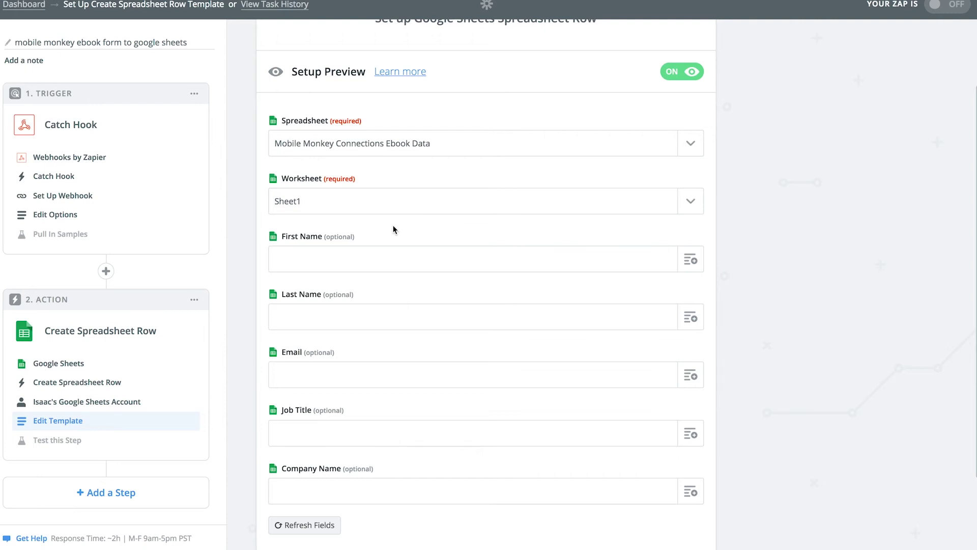
Step: Have Zapier listen for a webhook sample while MobileMonkey's test connection returns Success, then reach the bot Pages
click(79, 237)
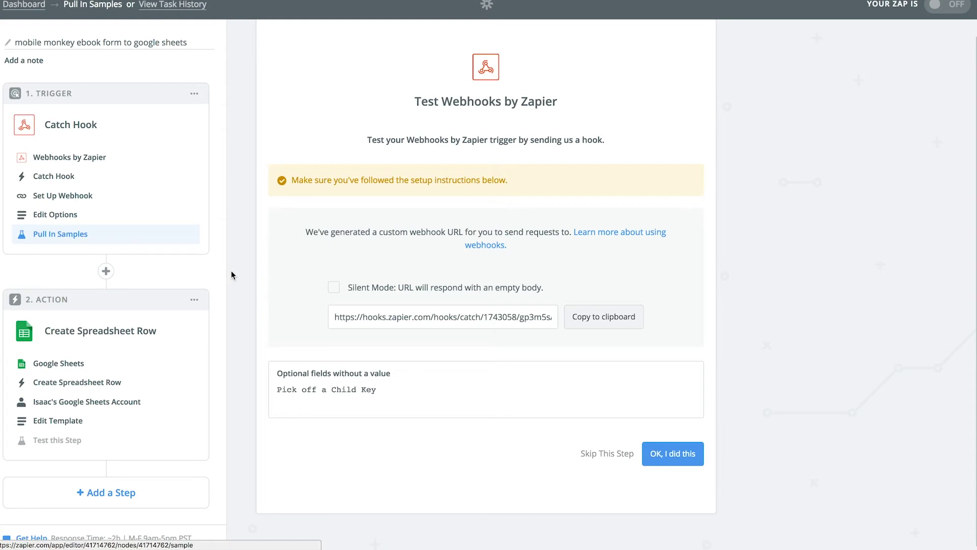
click(677, 459)
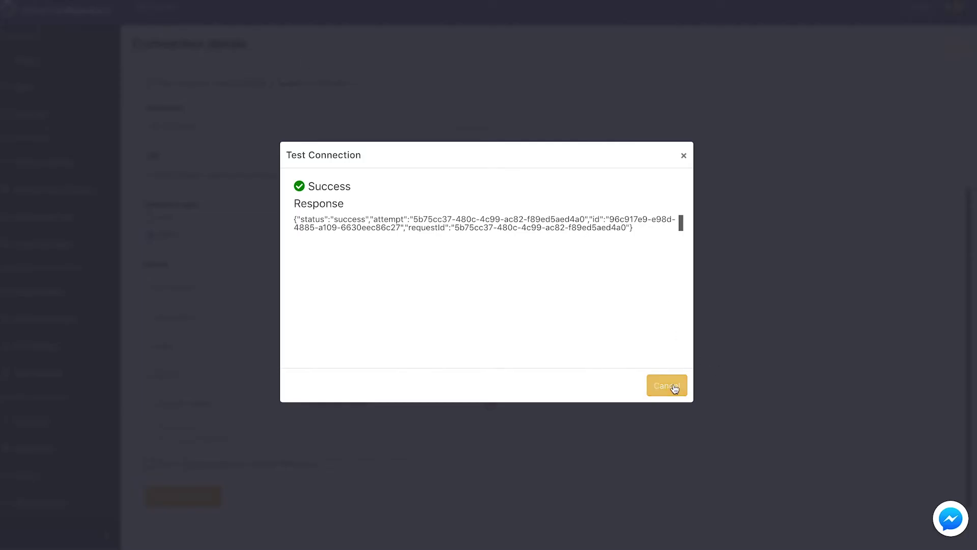
click(668, 385)
click(41, 70)
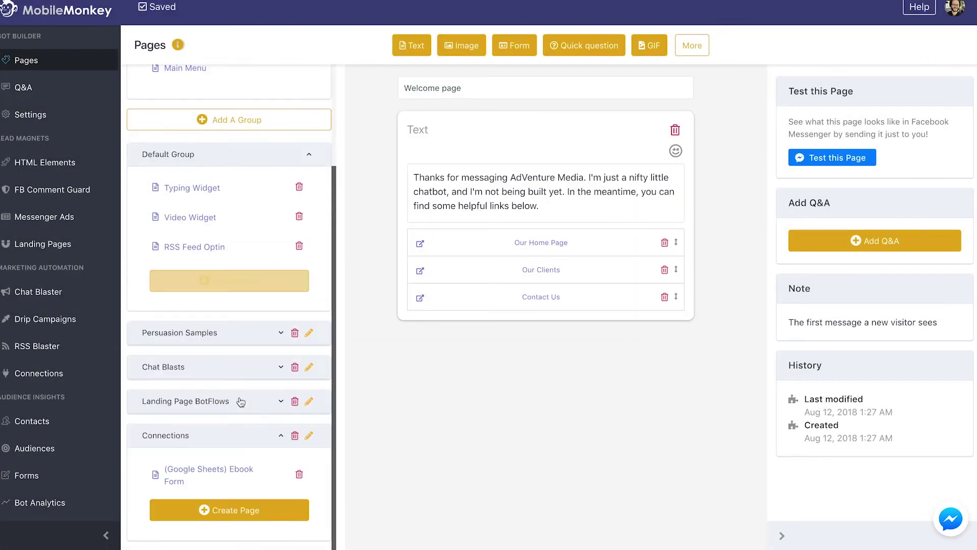
Step: Open the (Google Sheets) Ebook Form page and review its form questions
click(227, 482)
scroll(573, 258, down, 4)
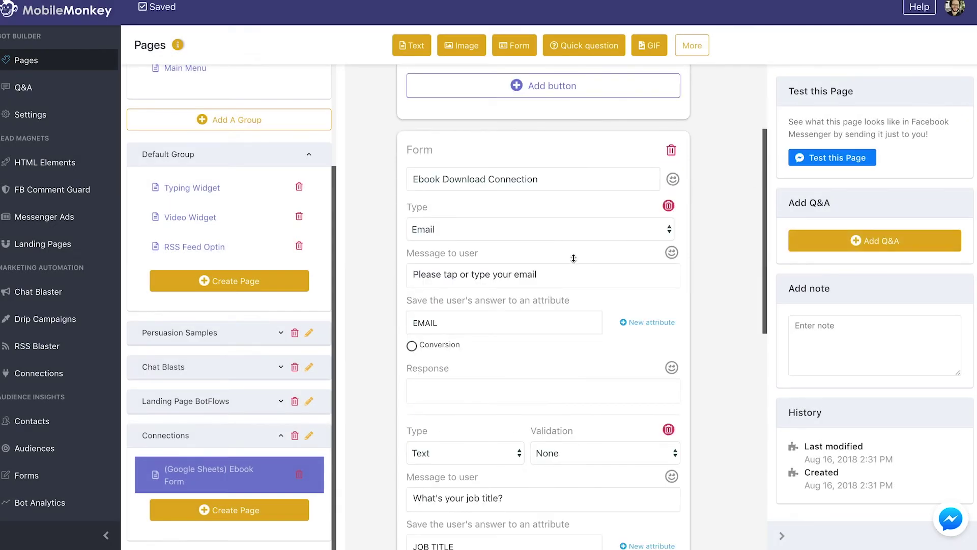
scroll(573, 258, down, 8)
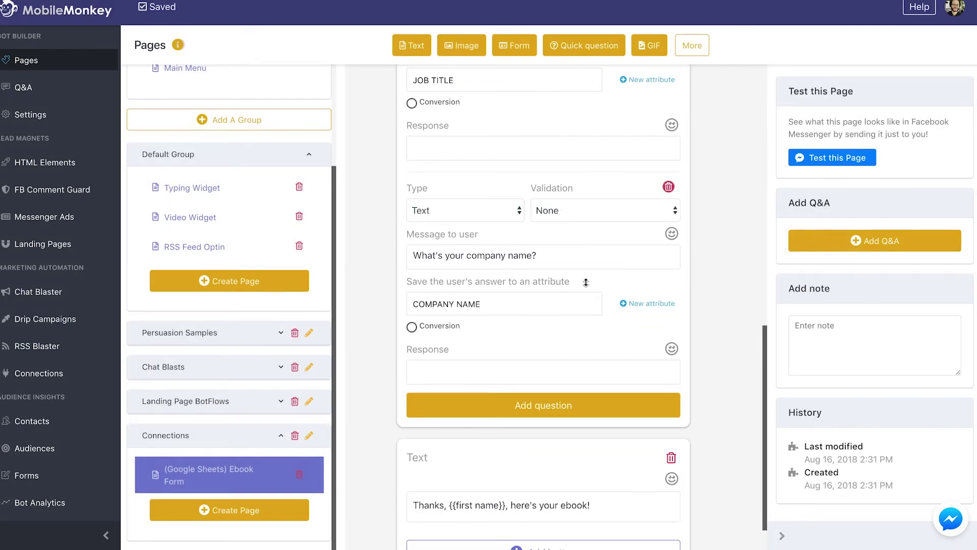
scroll(585, 282, down, 1)
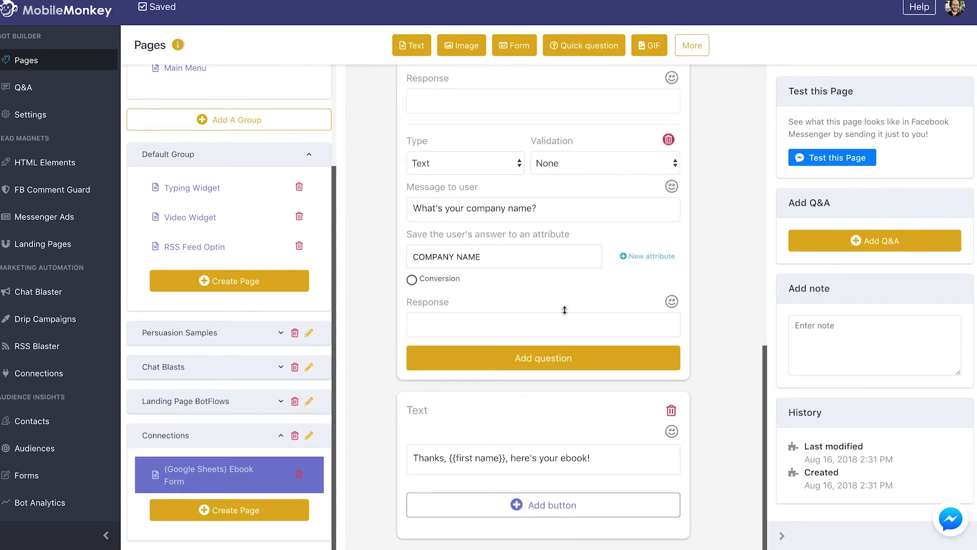
scroll(559, 308, up, 2)
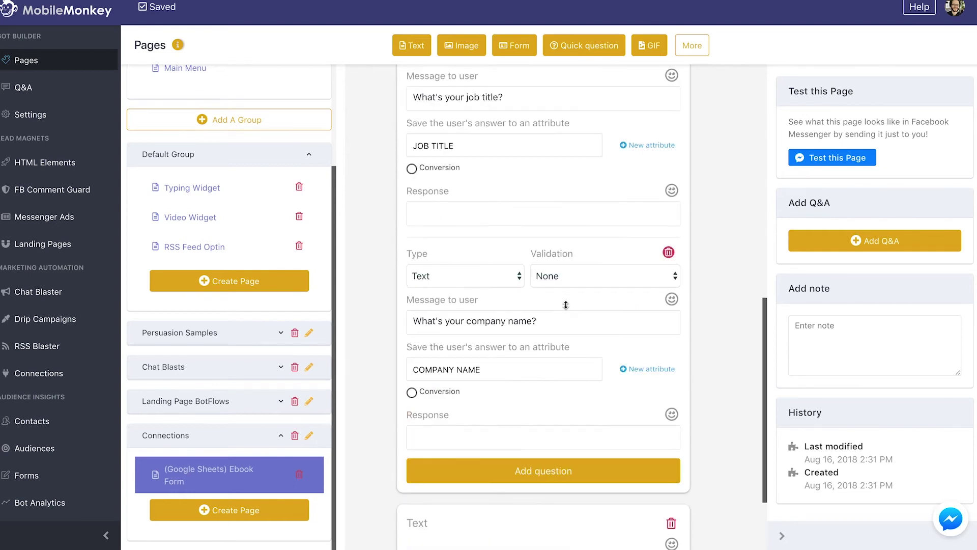
scroll(589, 305, up, 7)
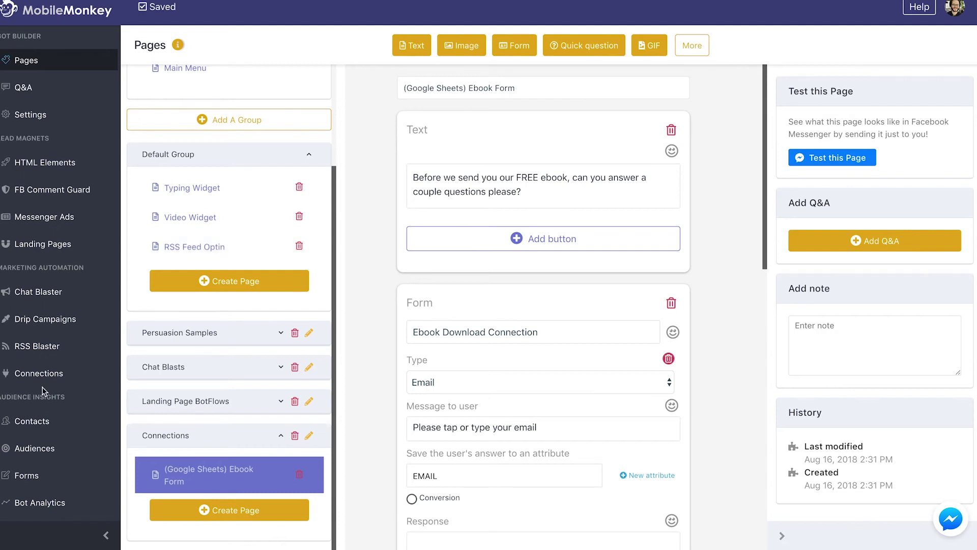
Step: Switch the Send data to Google sheets connection from Draft to Active
click(39, 374)
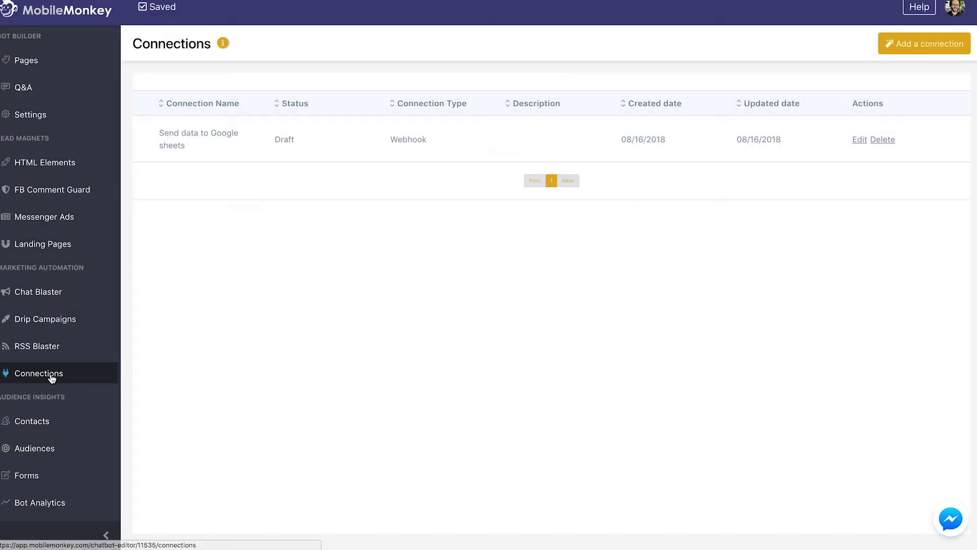
click(856, 140)
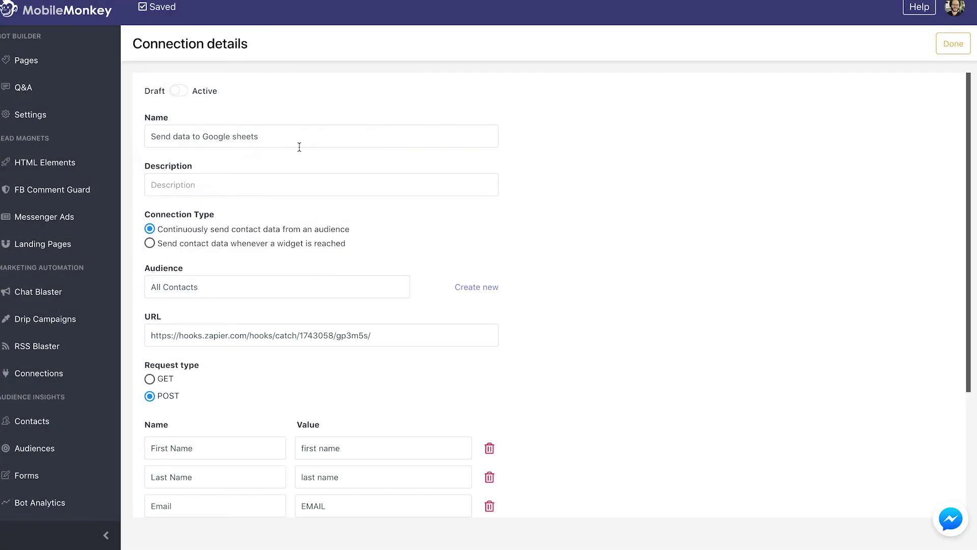
click(178, 92)
scroll(677, 298, down, 3)
scroll(537, 229, up, 3)
Step: Send the (Google Sheets) Ebook Form page to Messenger for a test
click(76, 61)
scroll(229, 356, down, 3)
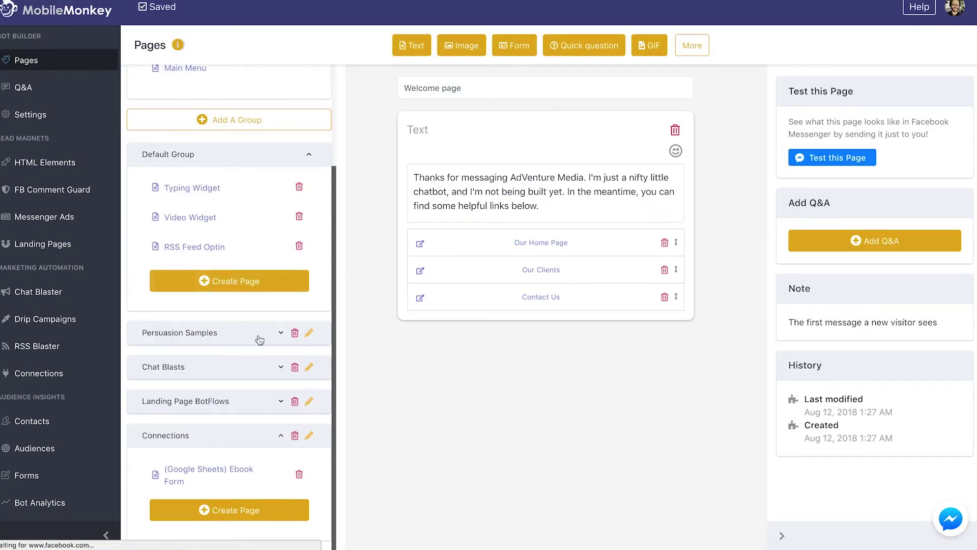
click(224, 469)
click(812, 160)
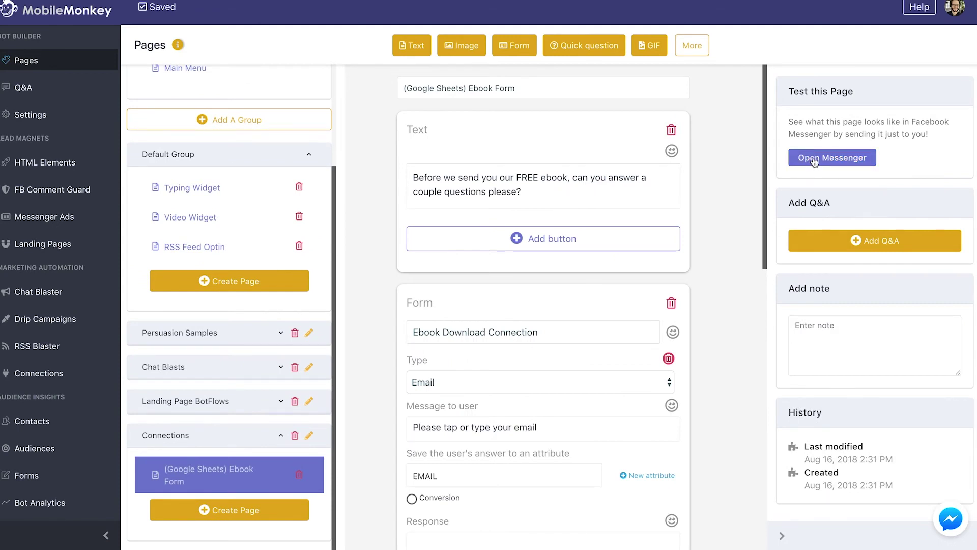
Step: In Messenger, answer the form with the suggested email, job title CEO and company Adventure Media Group
click(816, 158)
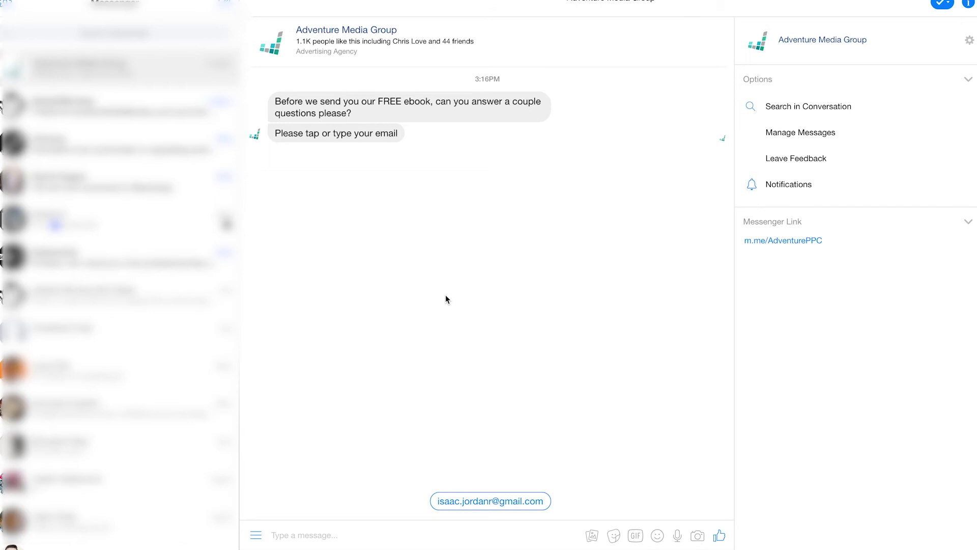
click(490, 501)
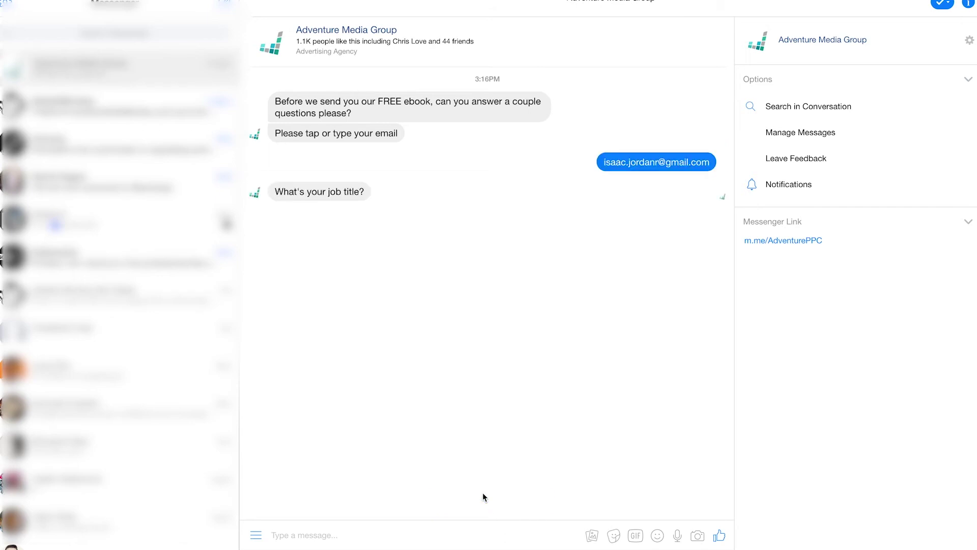
text(CEO)
key(Return)
text(Adventure Media Group)
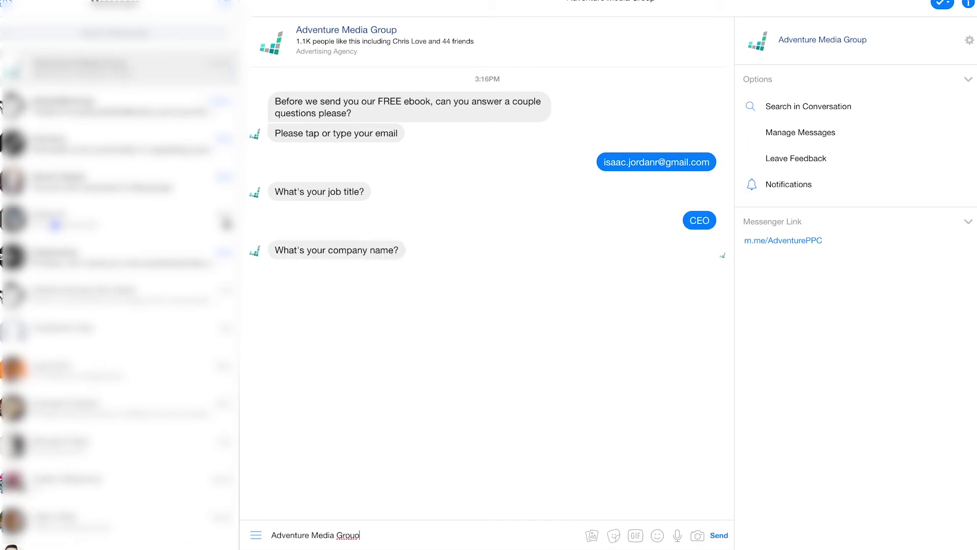
key(Return)
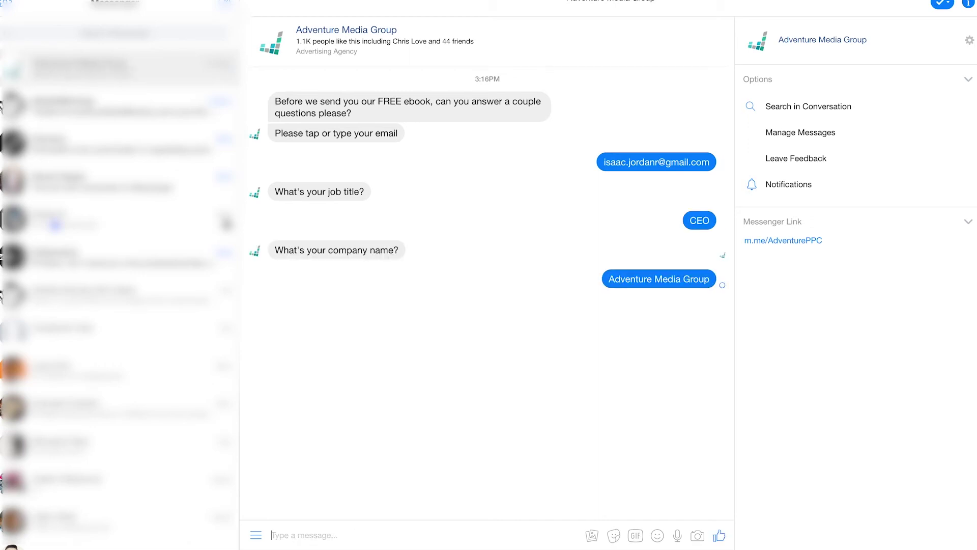
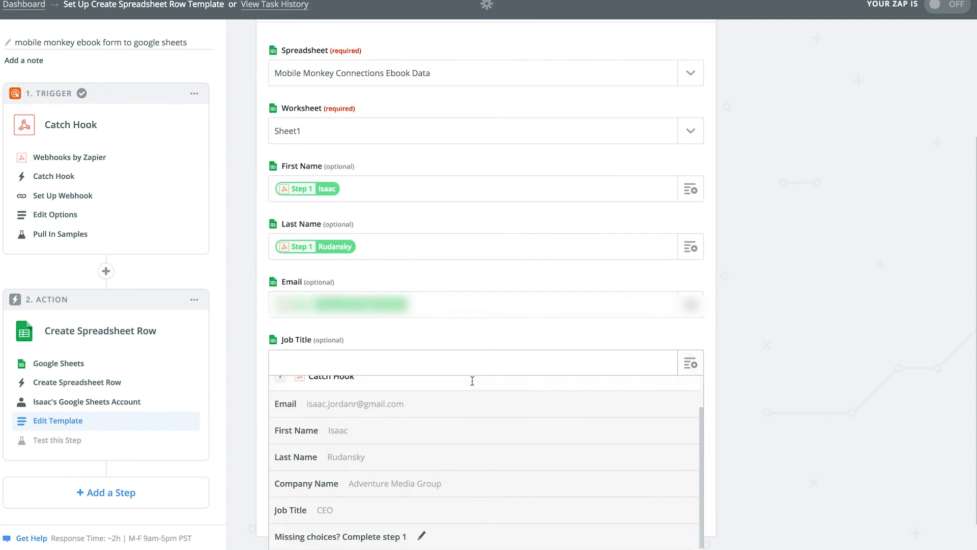
Step: Map the webhook's job title and company name into the Job Title and Company Name fields
click(360, 506)
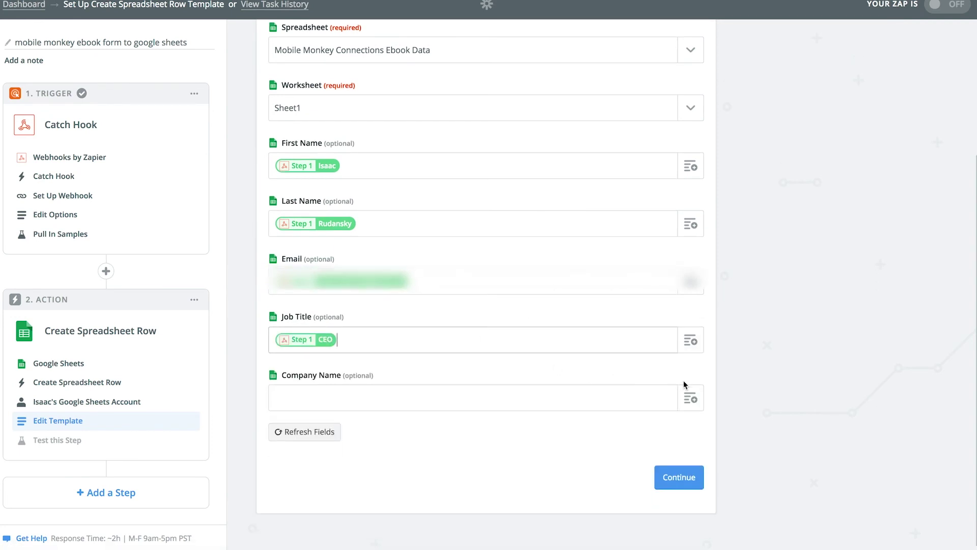
click(690, 398)
scroll(410, 484, down, 3)
click(410, 483)
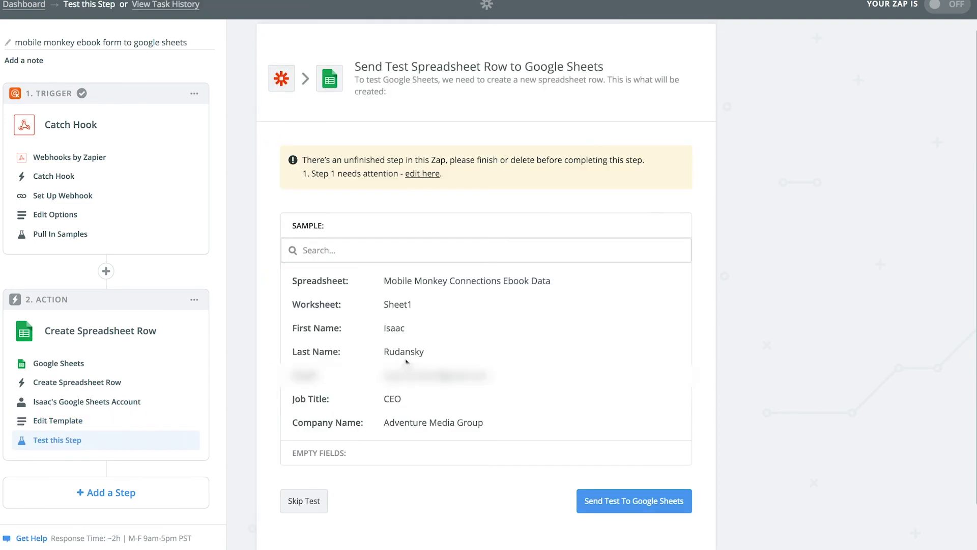
scroll(406, 361, down, 1)
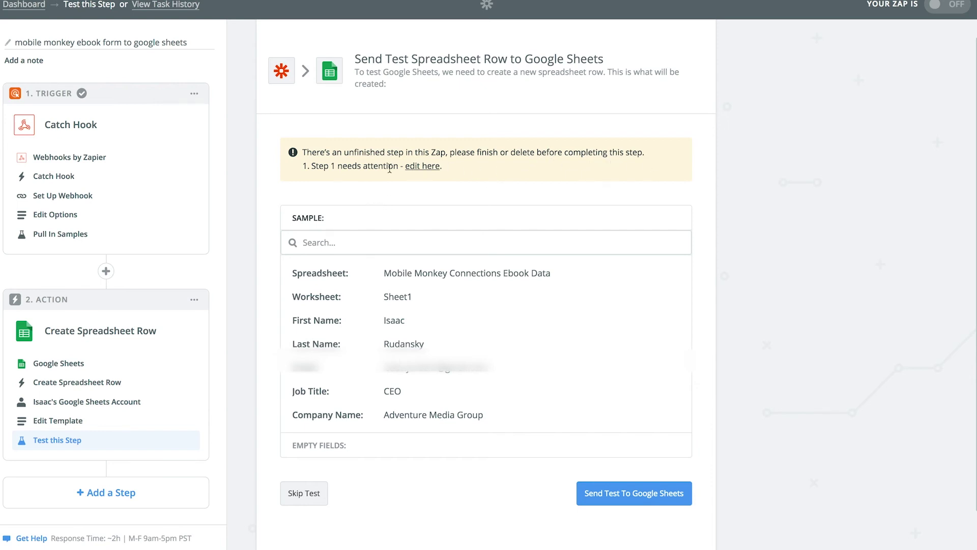
Step: Complete the unfinished webhook trigger, keeping Catch Hook and its options unchanged
click(423, 166)
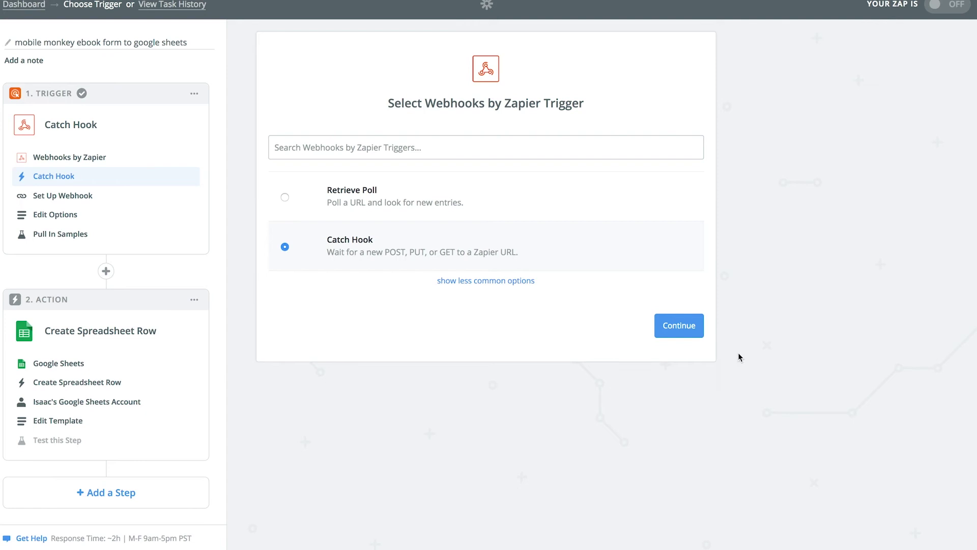
click(679, 325)
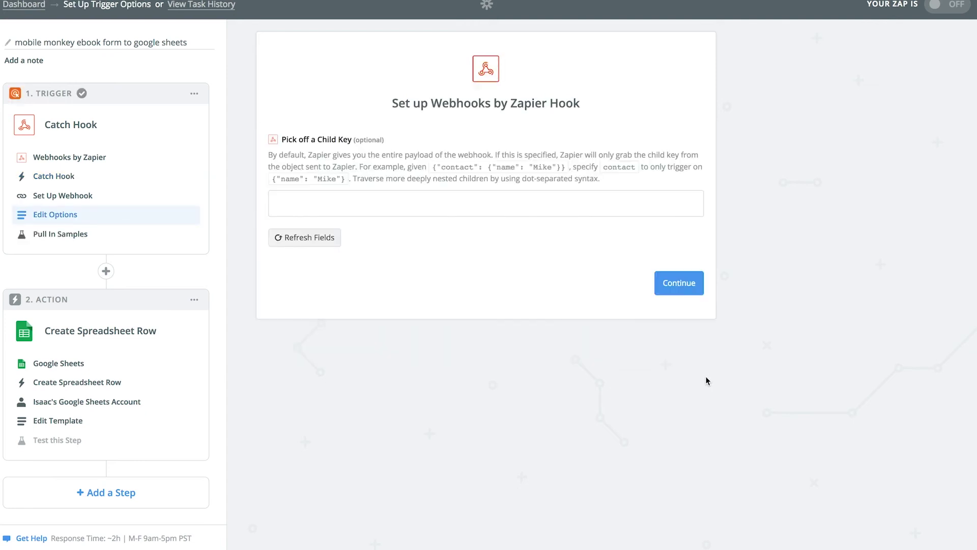
click(668, 288)
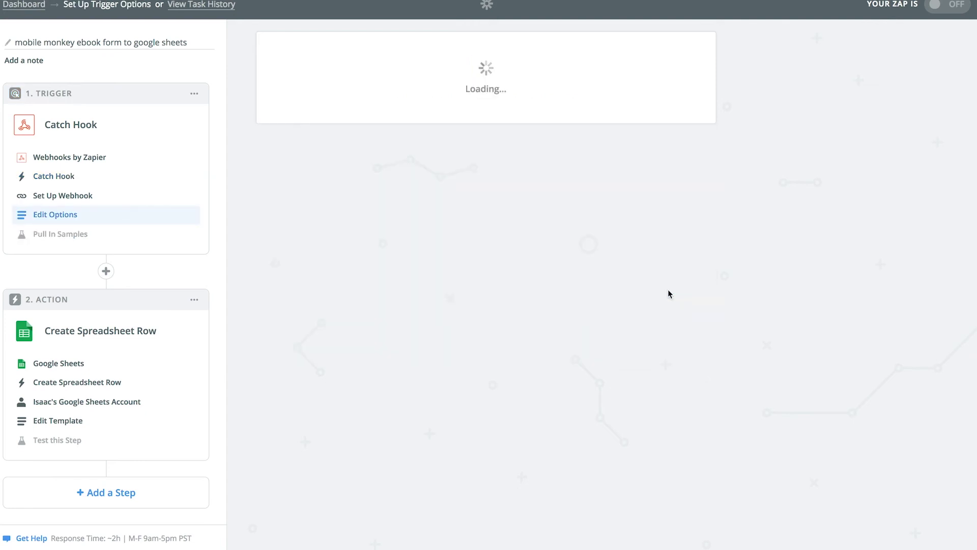
click(682, 306)
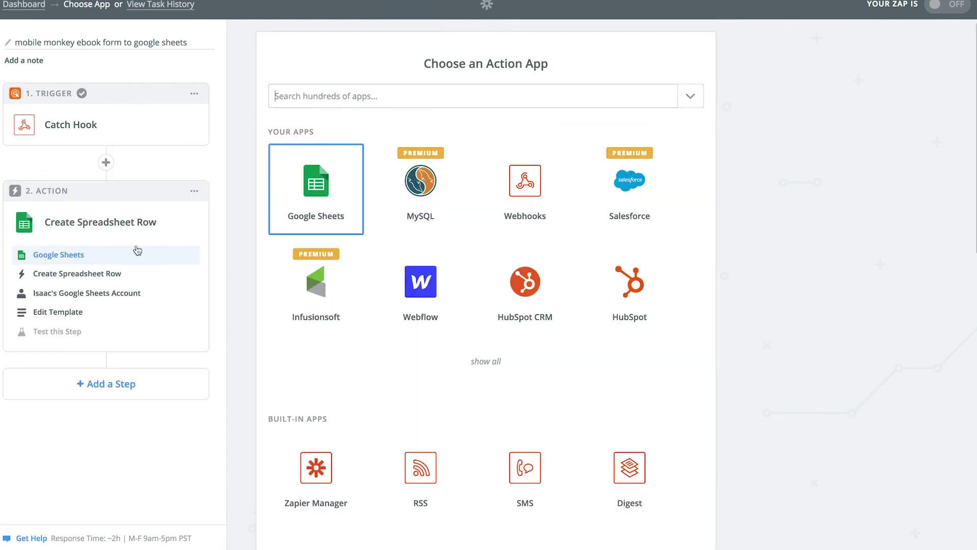
Step: Return to the spreadsheet row template and send a test row to Google Sheets
click(68, 325)
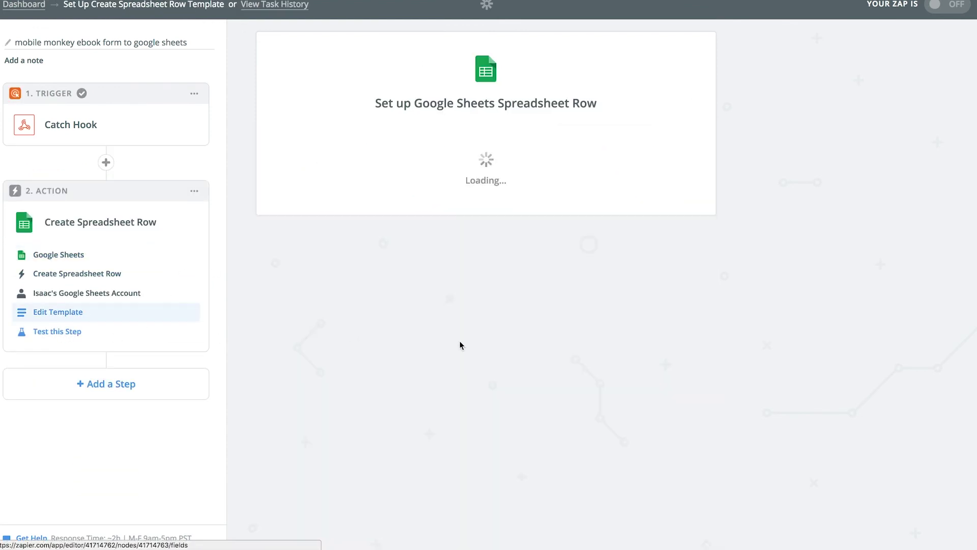
scroll(357, 379, down, 4)
click(44, 332)
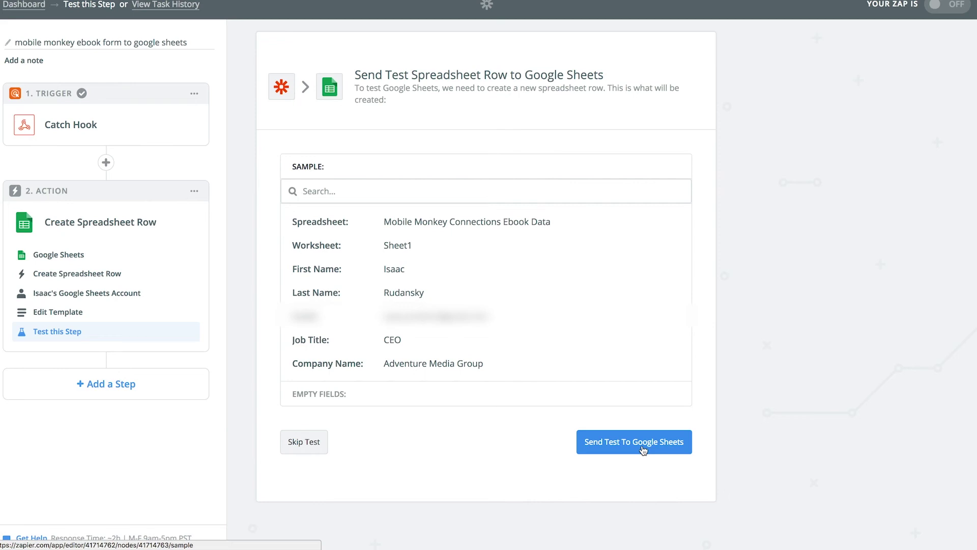
click(634, 441)
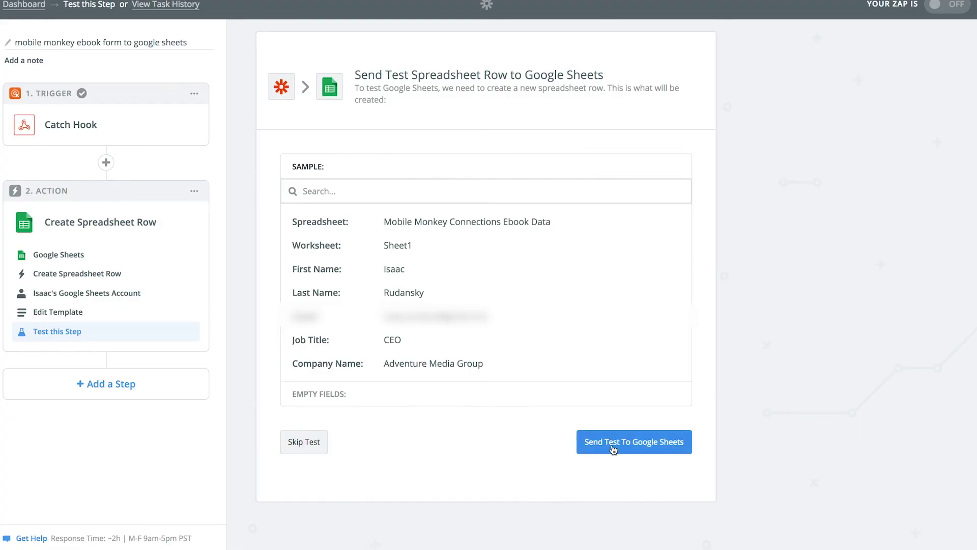
Step: Confirm the test contact landed in row 2 and widen the Company Name column E
click(613, 449)
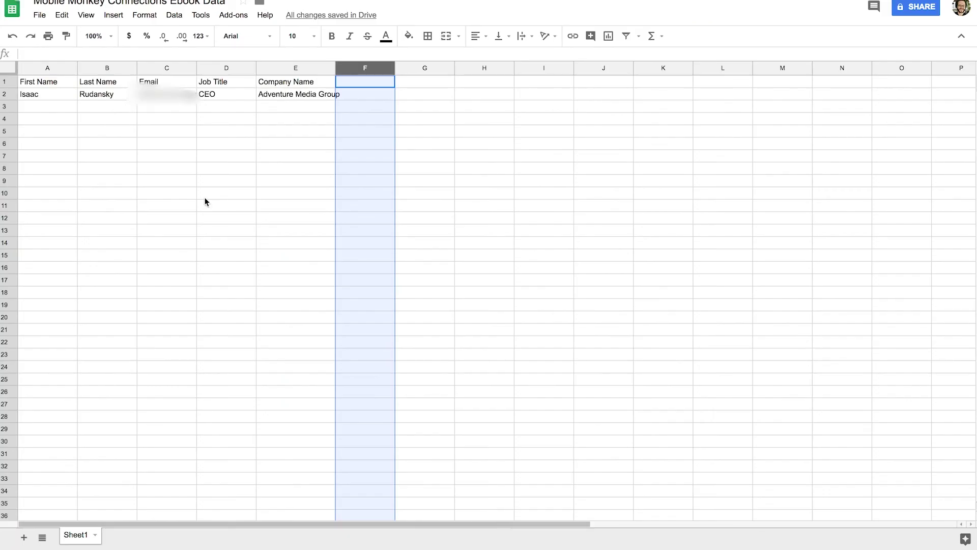
drag(39, 96, 328, 107)
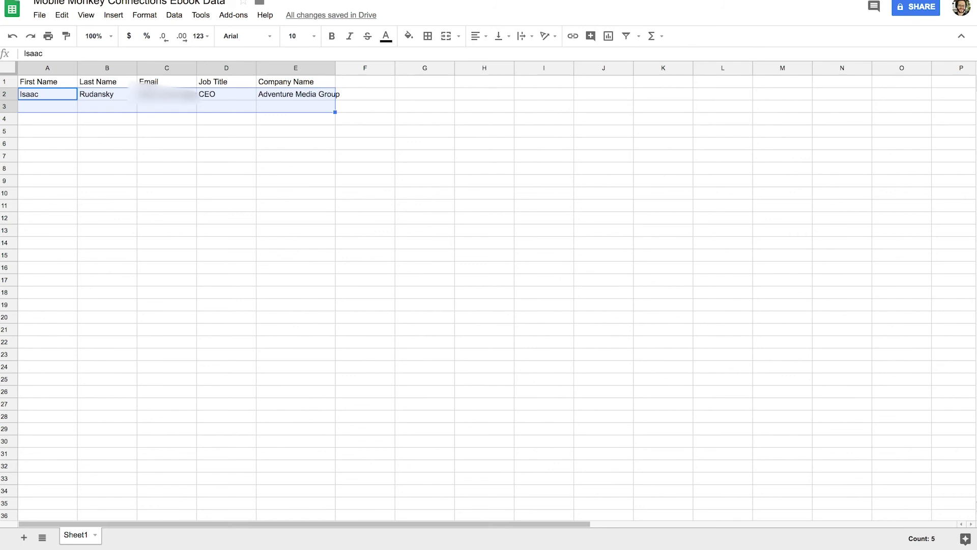
click(43, 97)
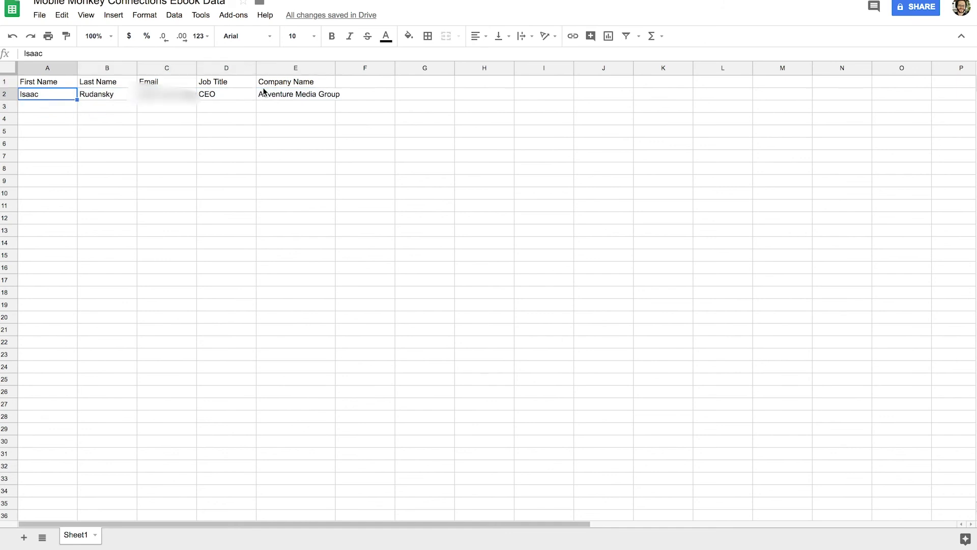
drag(335, 67, 391, 68)
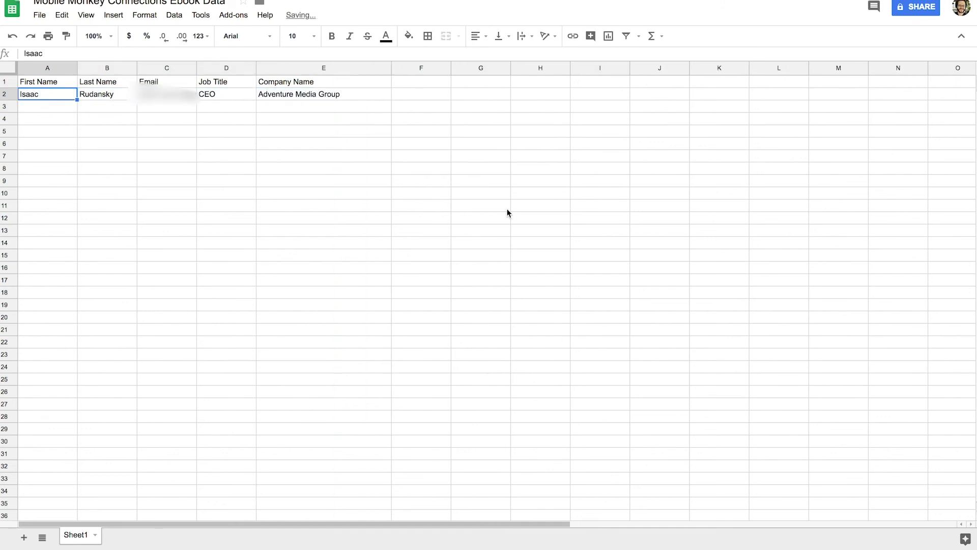
key(ctrl+Tab)
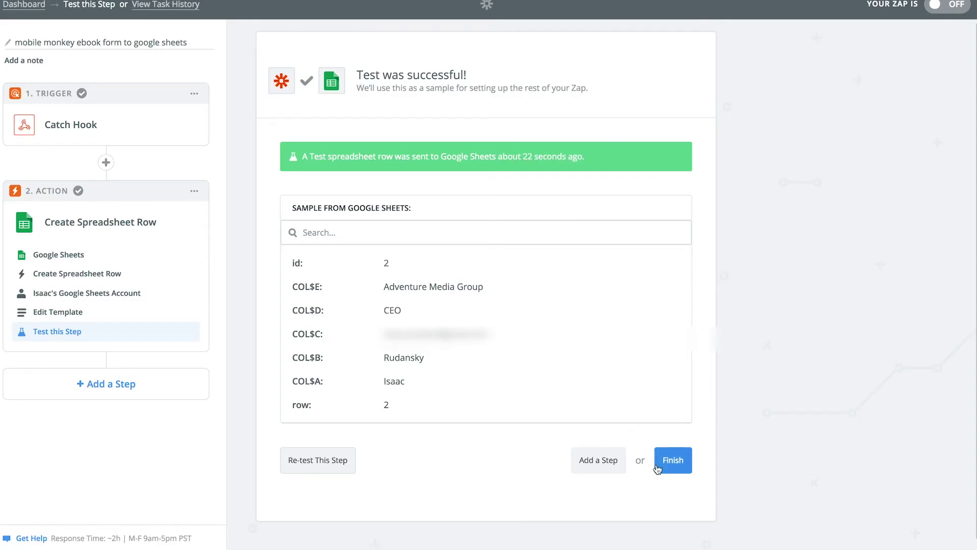
Step: Finish the webhook-to-Google Sheets zap and turn it on
click(673, 460)
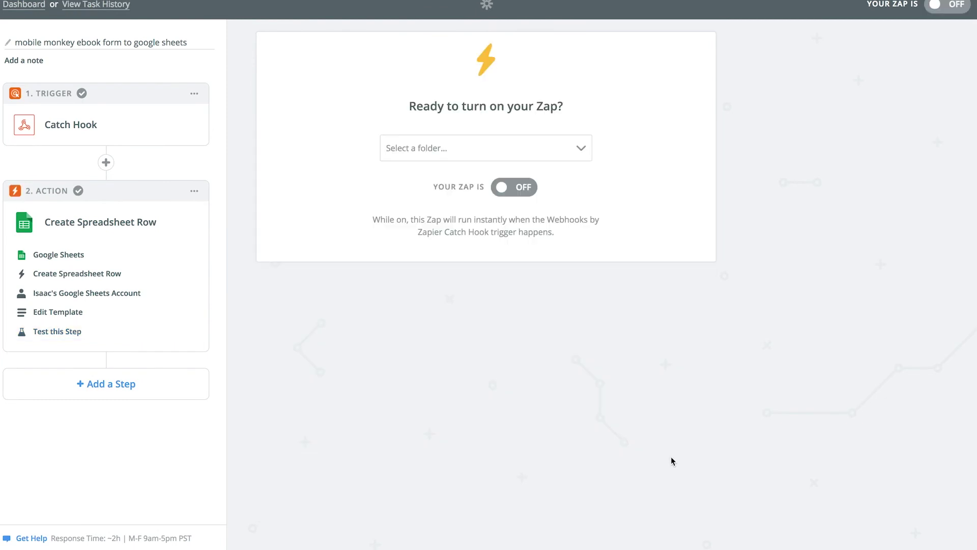
click(524, 194)
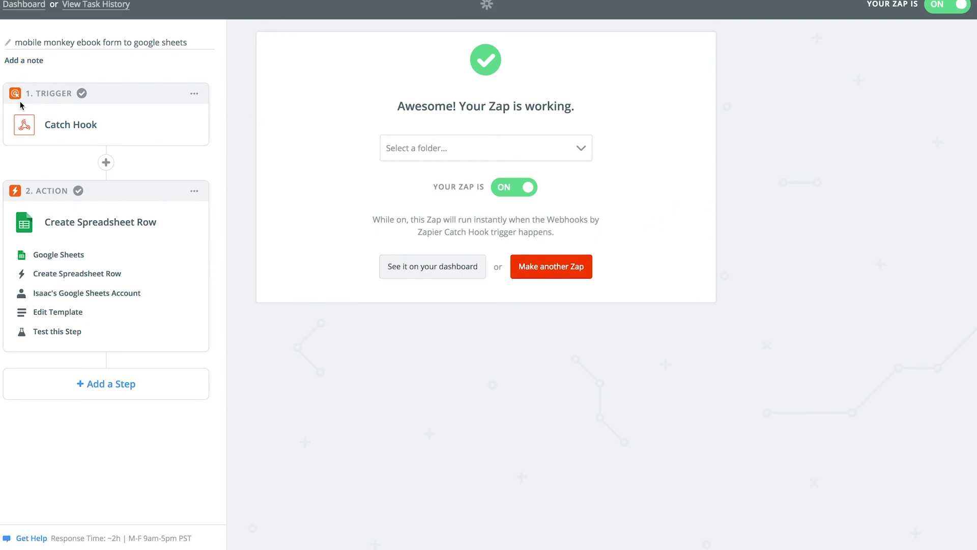
click(31, 5)
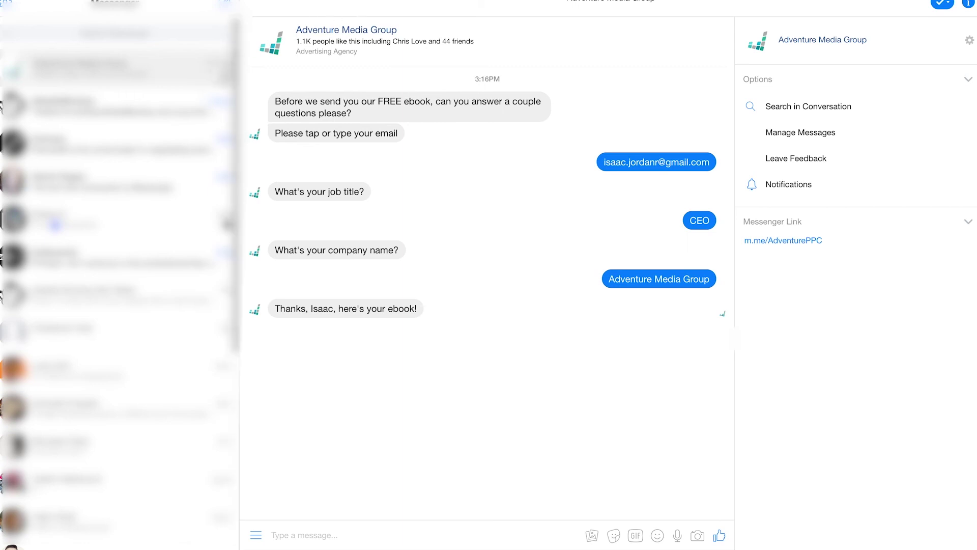
Step: Permanently delete the earlier test conversation with Adventure Media Group in Messenger
click(226, 72)
click(264, 131)
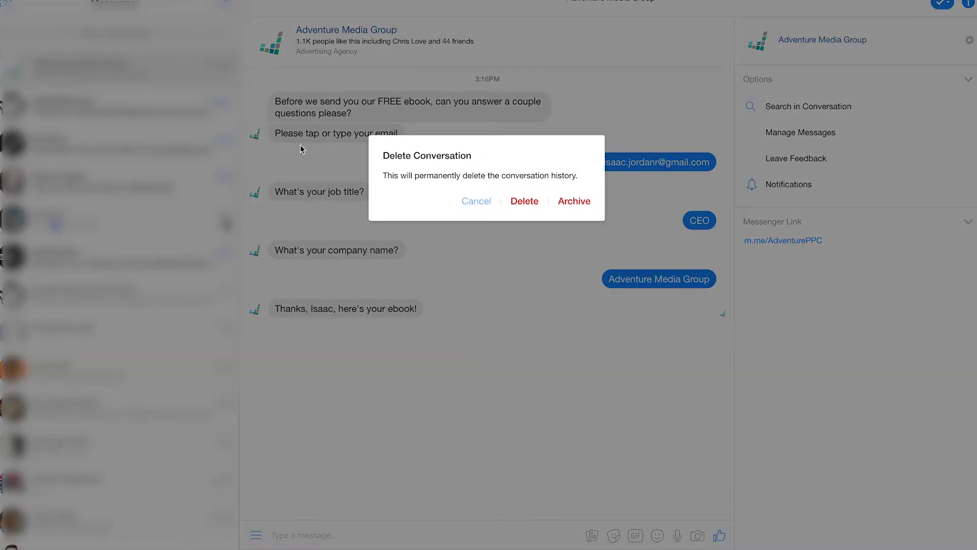
click(524, 200)
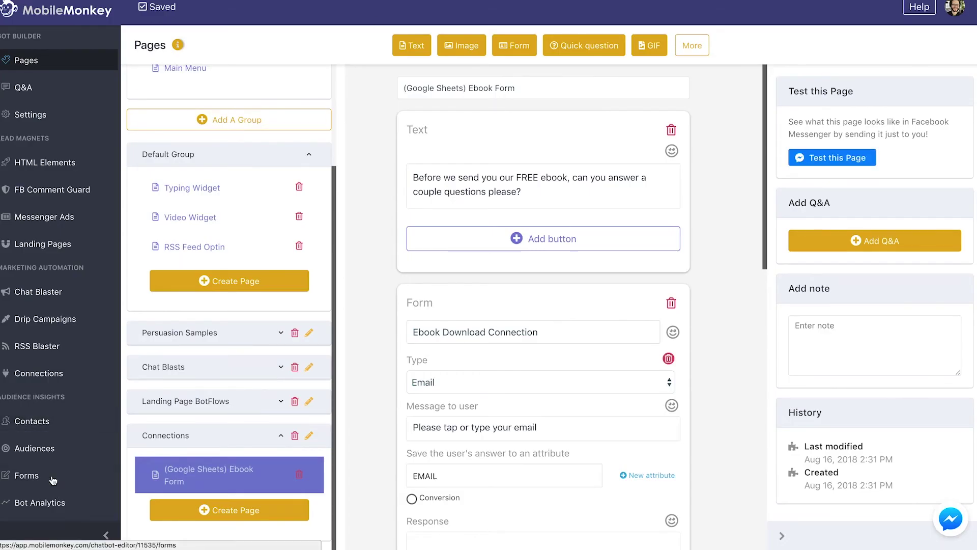
Step: Delete the earlier test contact from the MobileMonkey contacts list
click(43, 423)
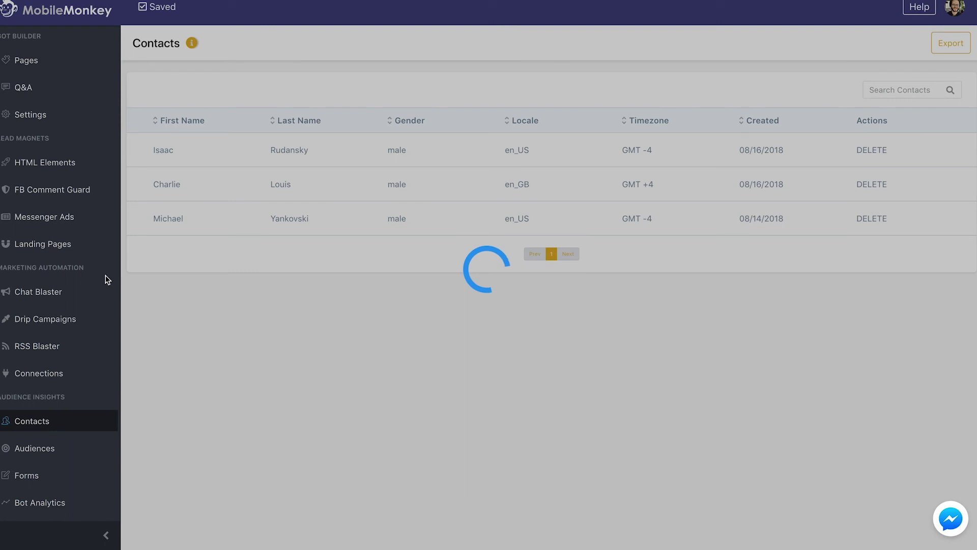
click(875, 151)
click(670, 298)
Step: Open the (Google Sheets) Ebook Form page and send it to Messenger as a test
click(52, 61)
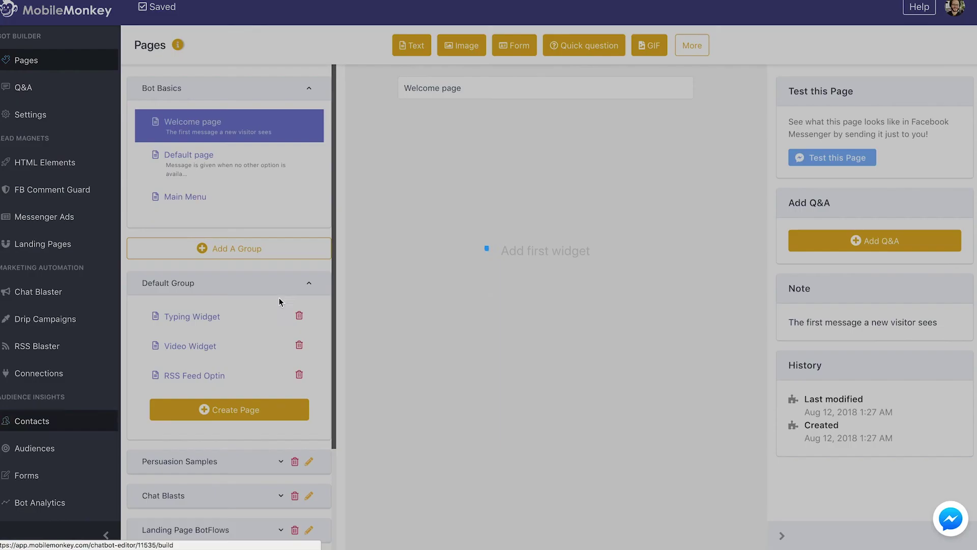
scroll(279, 301, down, 3)
click(301, 484)
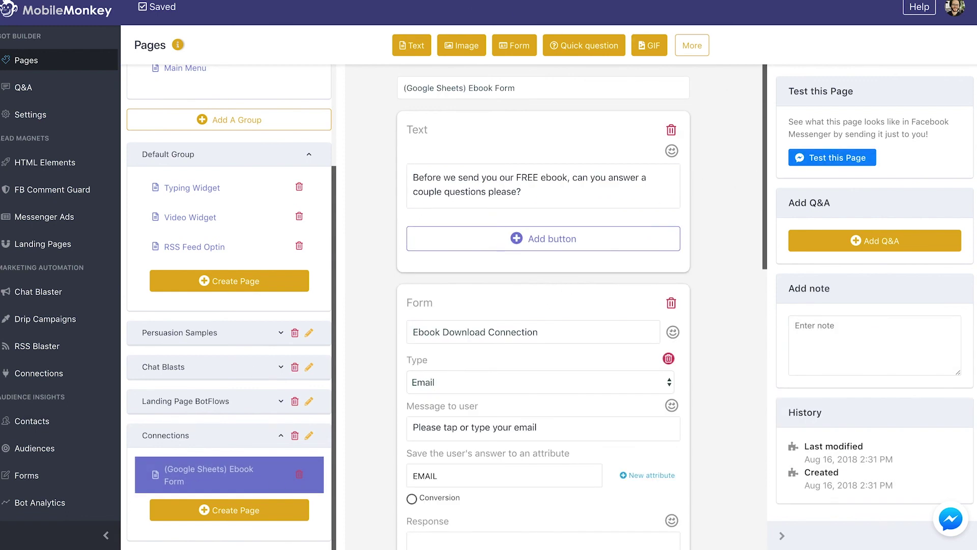
click(813, 159)
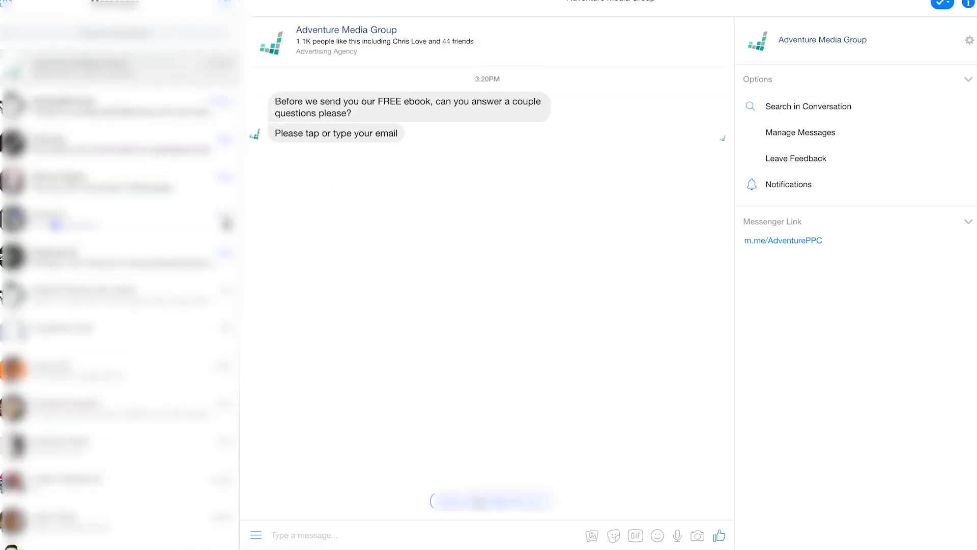
Step: Answer the bot with the suggested email address and the job title 'Vice President'
click(484, 501)
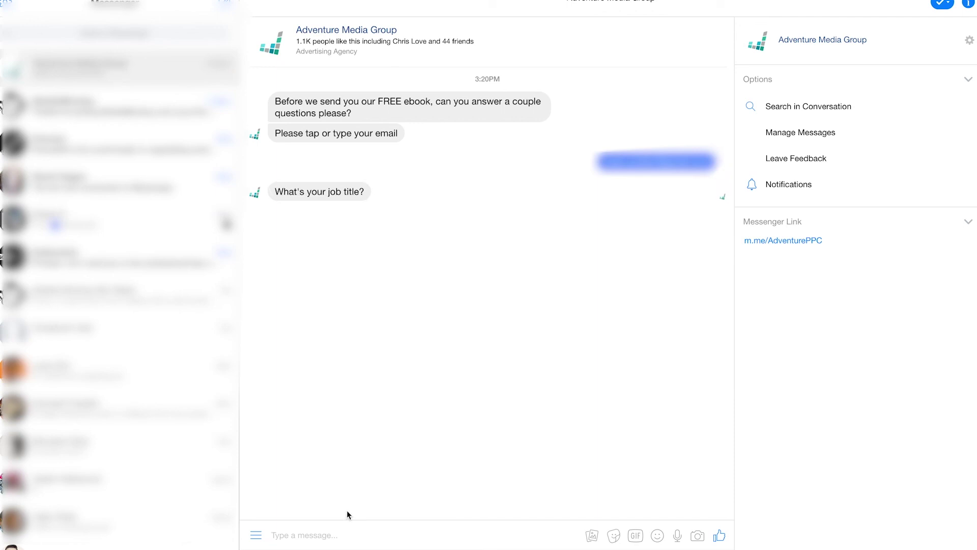
text(Vice President)
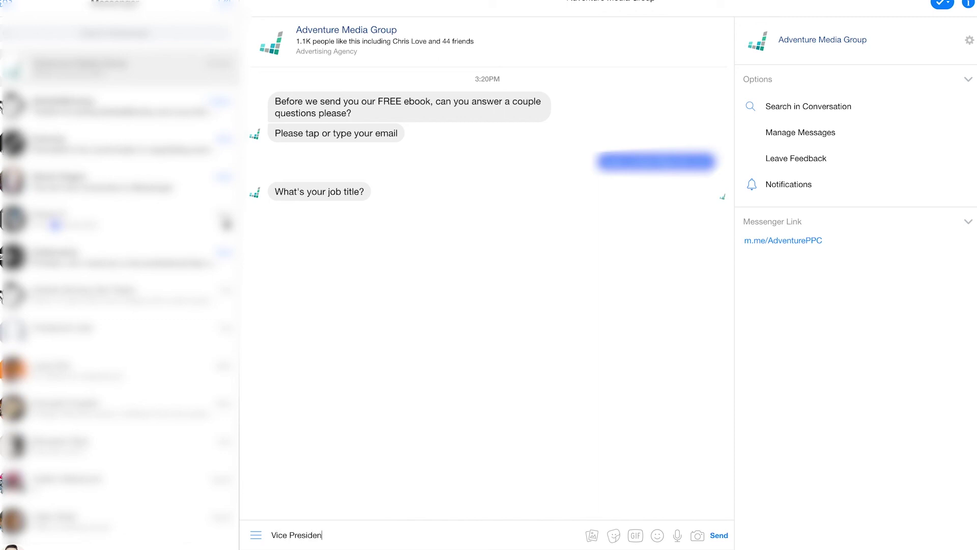
key(Return)
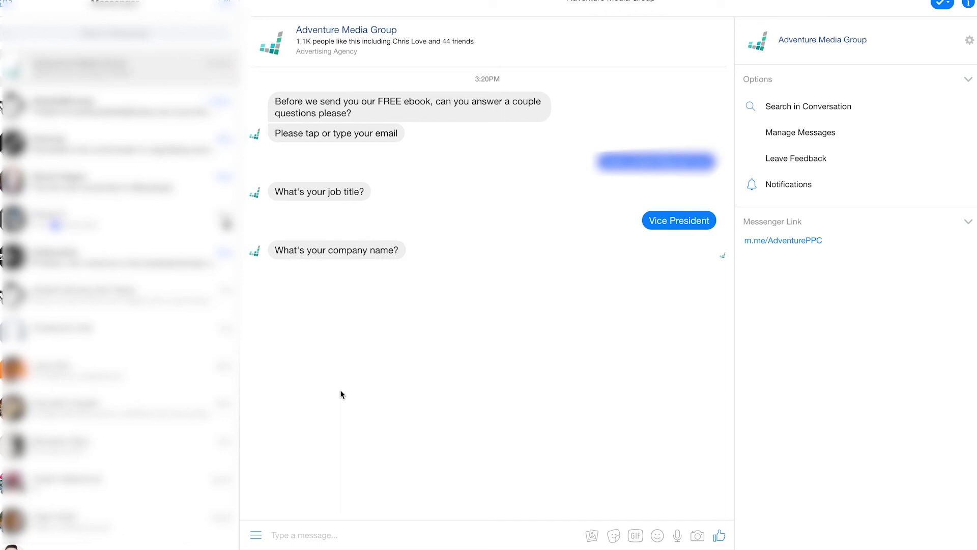
Step: Send 'Nikon Camera Company LTD.' as the company name and check the answers in row 3
text(Microsoft)
key(ctrl+a)
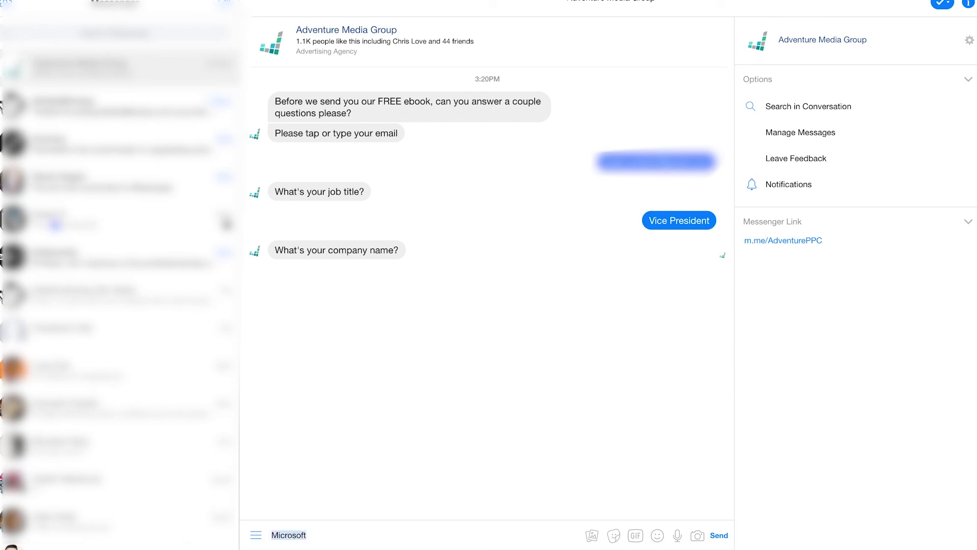
key(BackSpace)
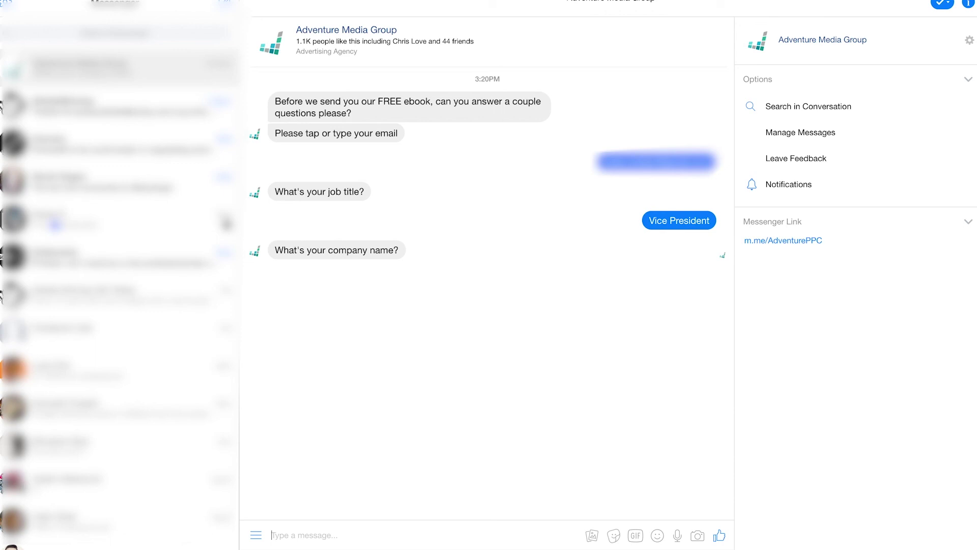
text(Nikon Camers)
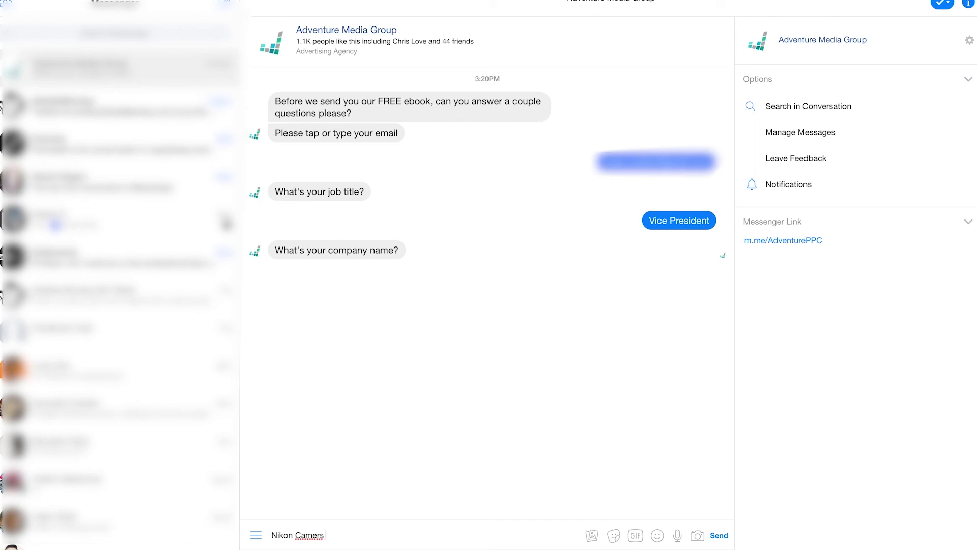
key(BackSpace)
key(BackSpace)
text(a Company LTD.)
key(Return)
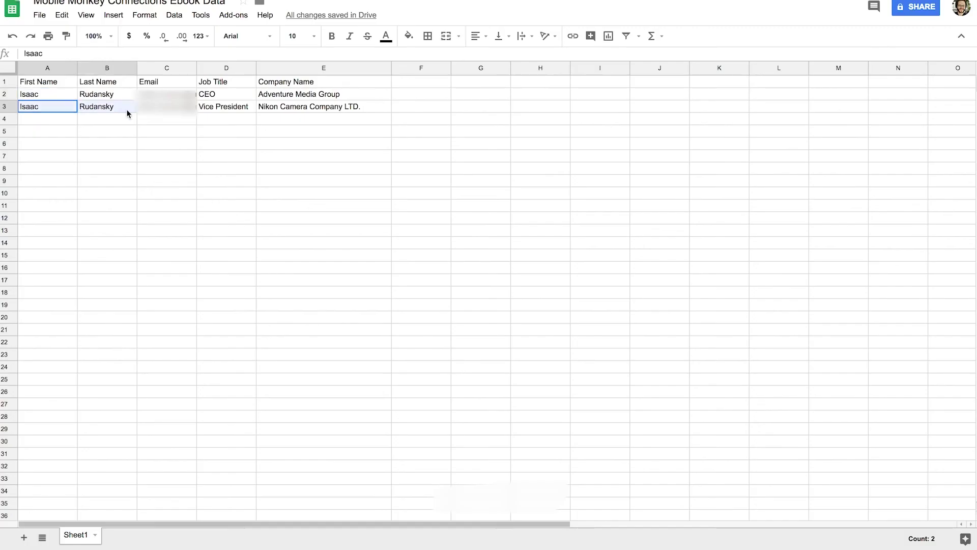
drag(127, 109, 314, 108)
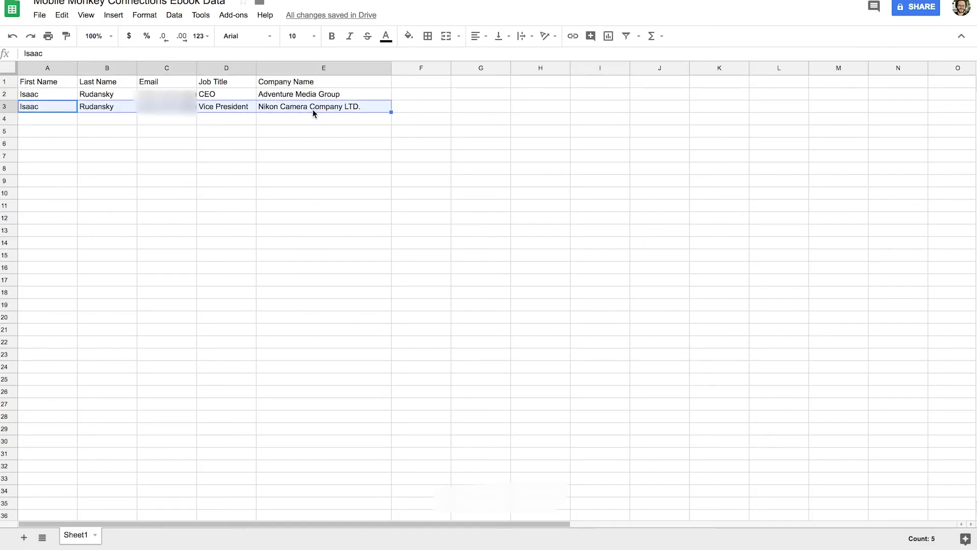